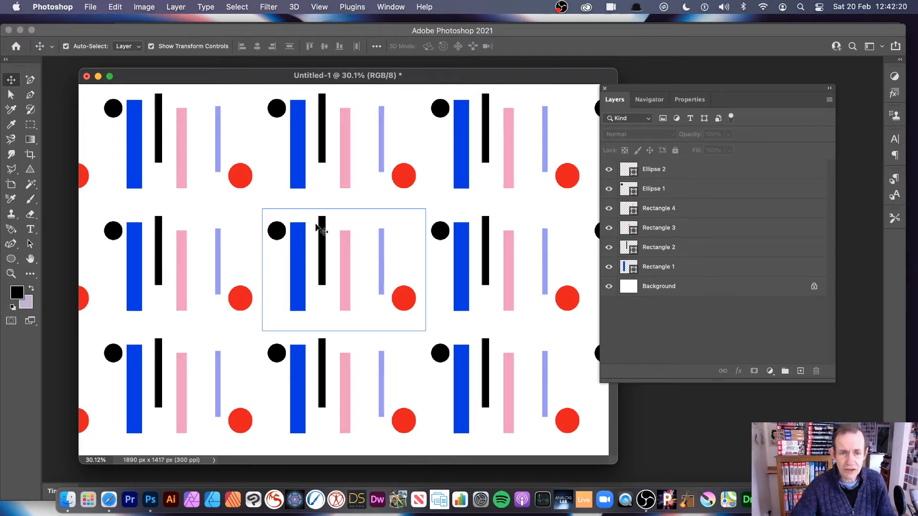
- Select all six shapes in the central tile and switch Pattern Preview off and back on
drag(265, 198, 447, 335)
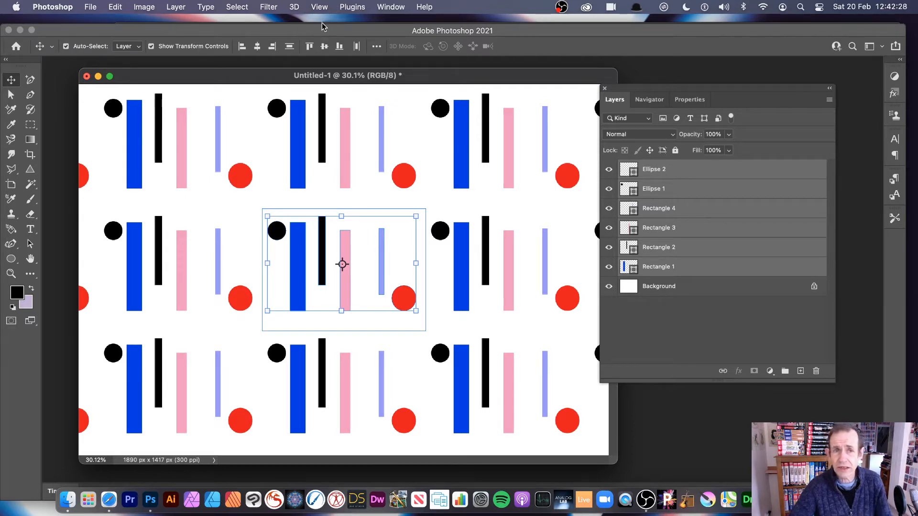
click(320, 7)
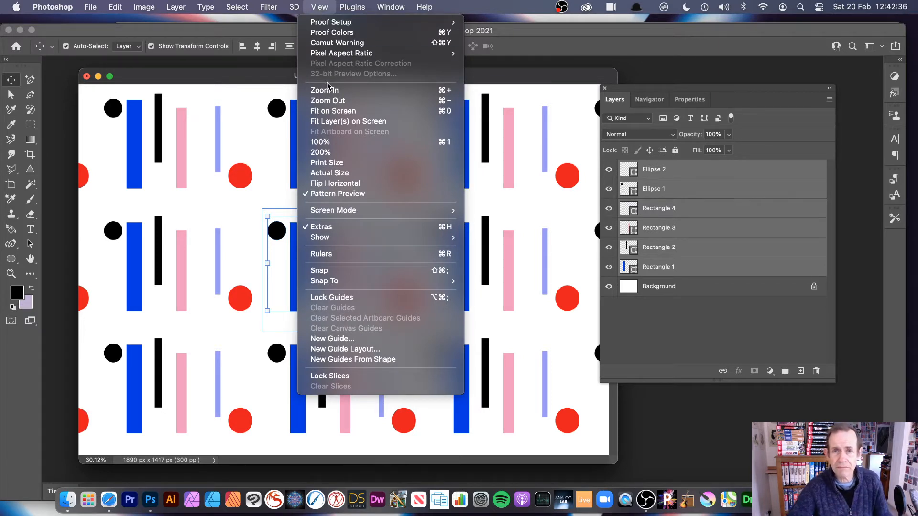
click(313, 194)
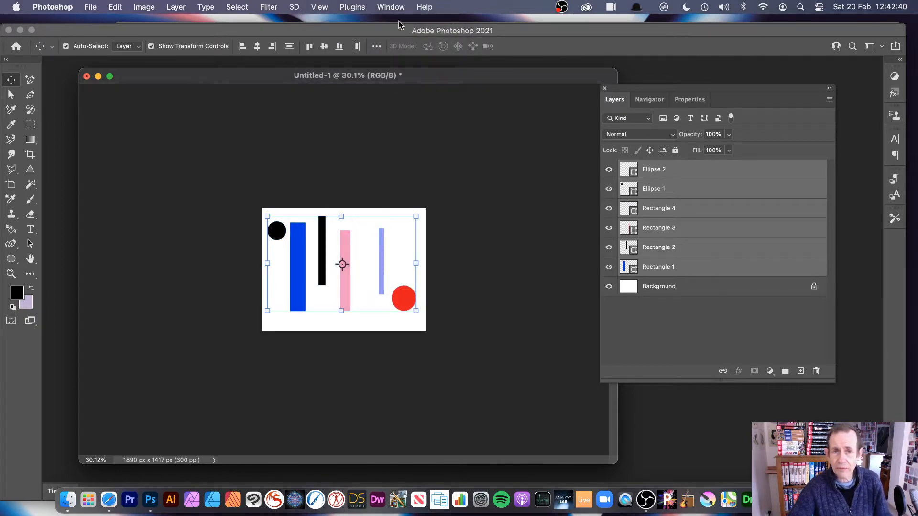
click(318, 6)
click(330, 195)
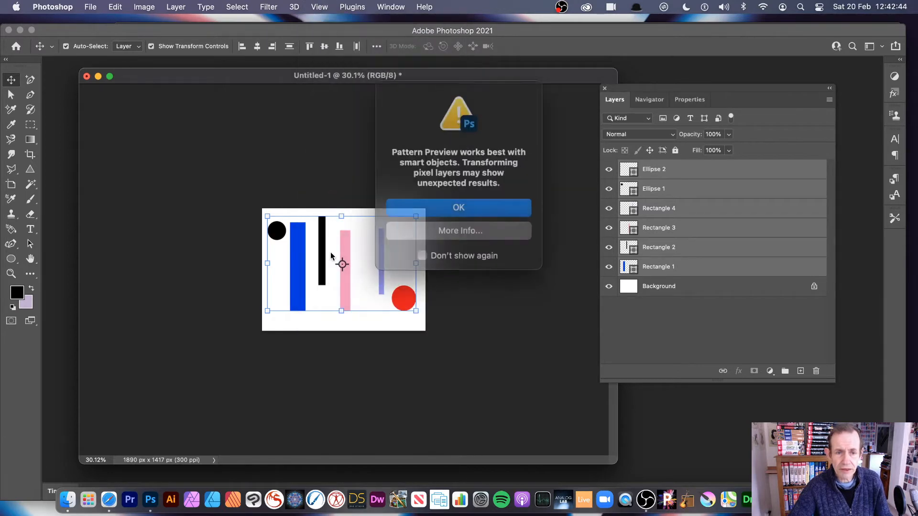
click(479, 204)
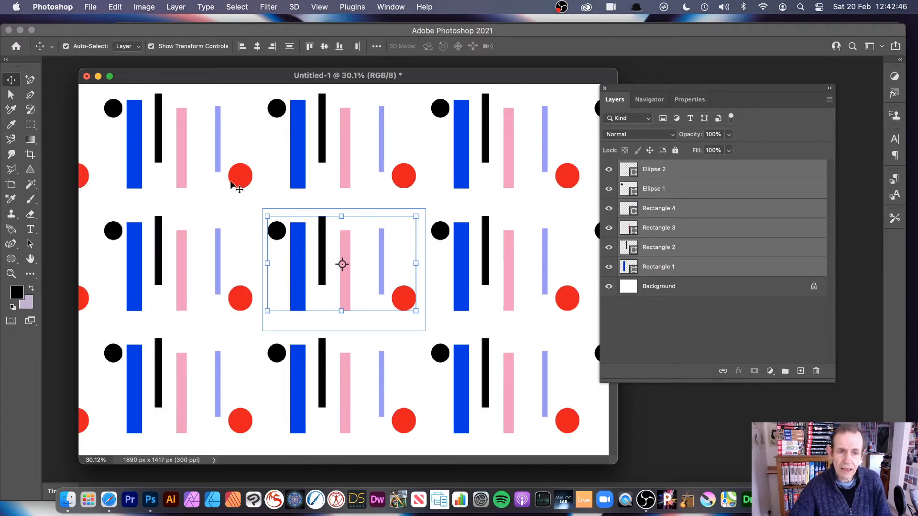
- Try resizing the selected shapes and rotating them to about -27°, and return the rotation to 0°
click(274, 219)
mouse_move(275, 221)
mouse_down()
mouse_move(318, 248)
mouse_move(219, 188)
mouse_move(263, 219)
mouse_up()
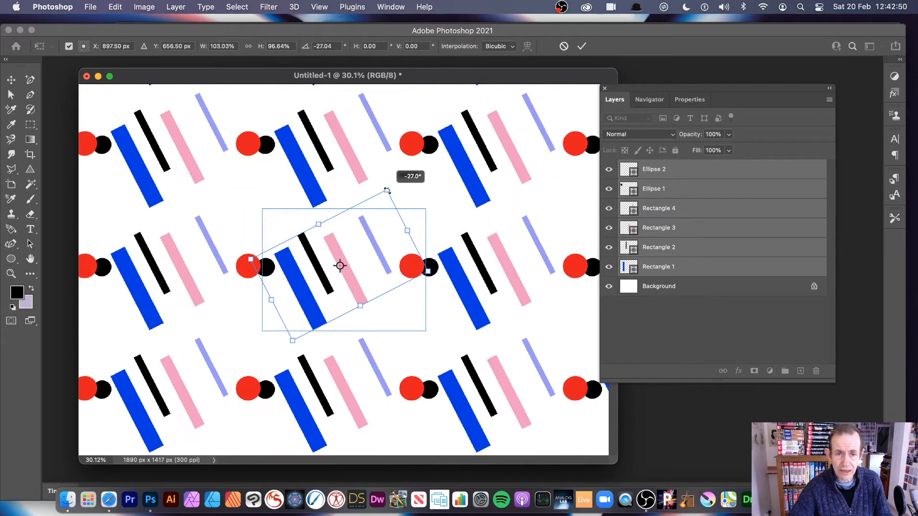
drag(426, 221, 405, 179)
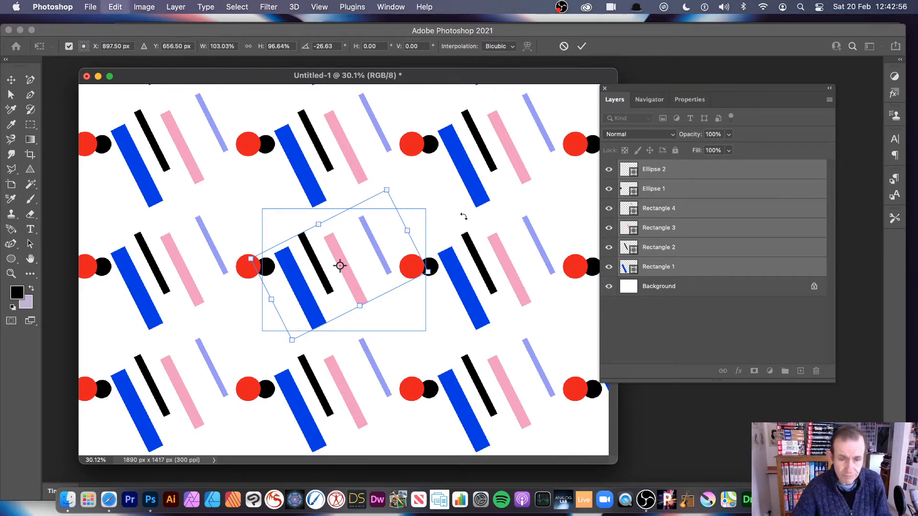
drag(464, 213, 445, 256)
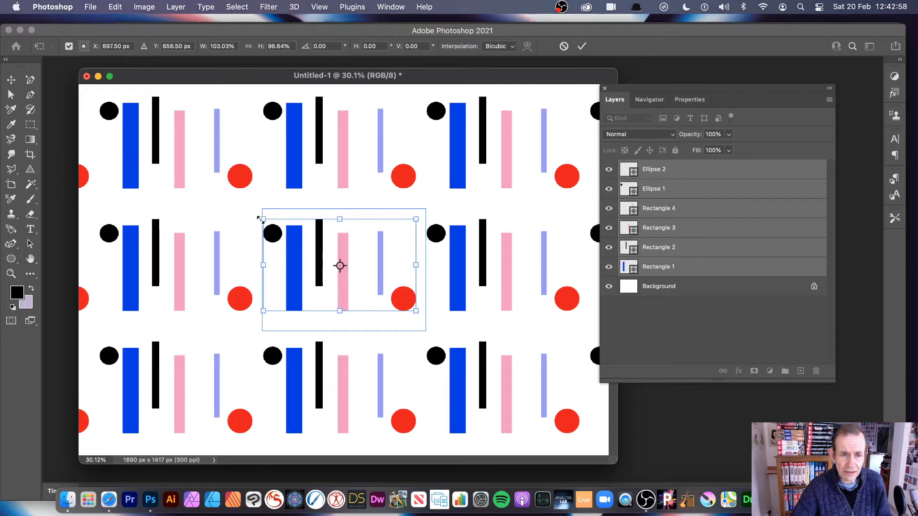
- Scale the selected shapes to about 97% width and 99% height, apply the transform and deselect them
drag(263, 219, 272, 217)
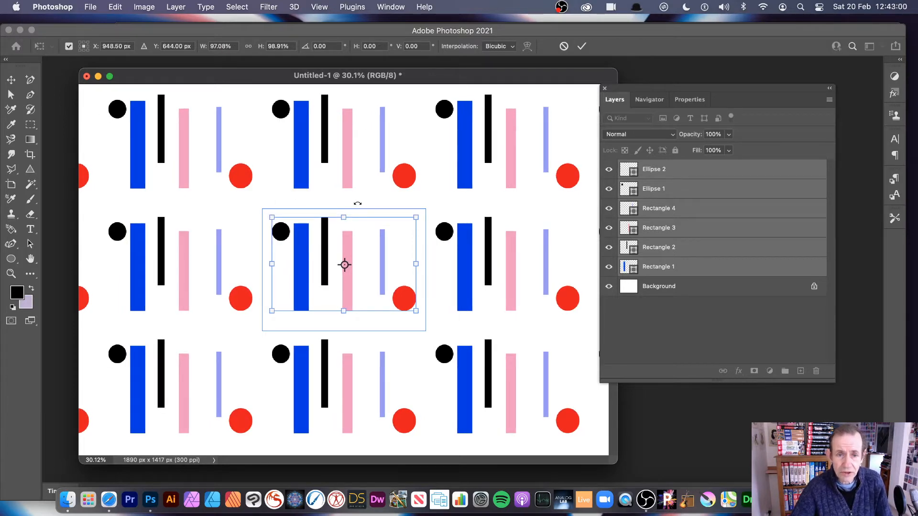
click(583, 46)
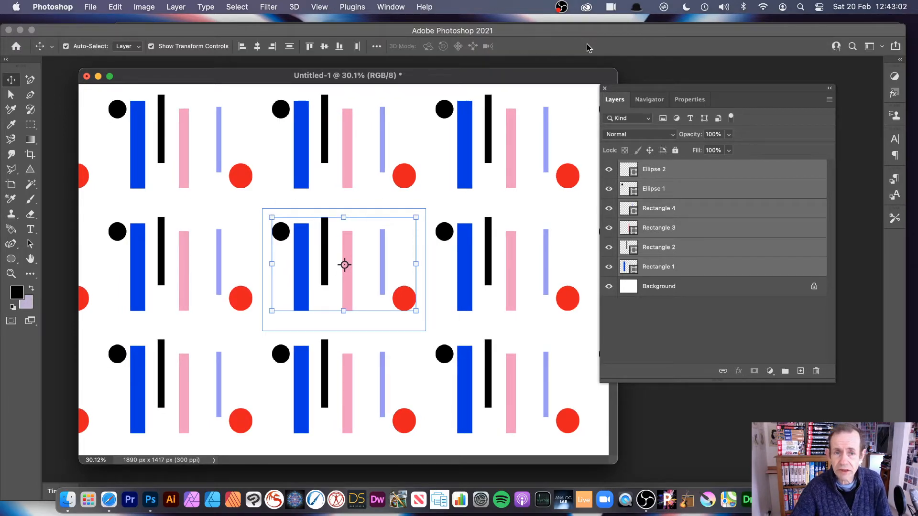
click(277, 182)
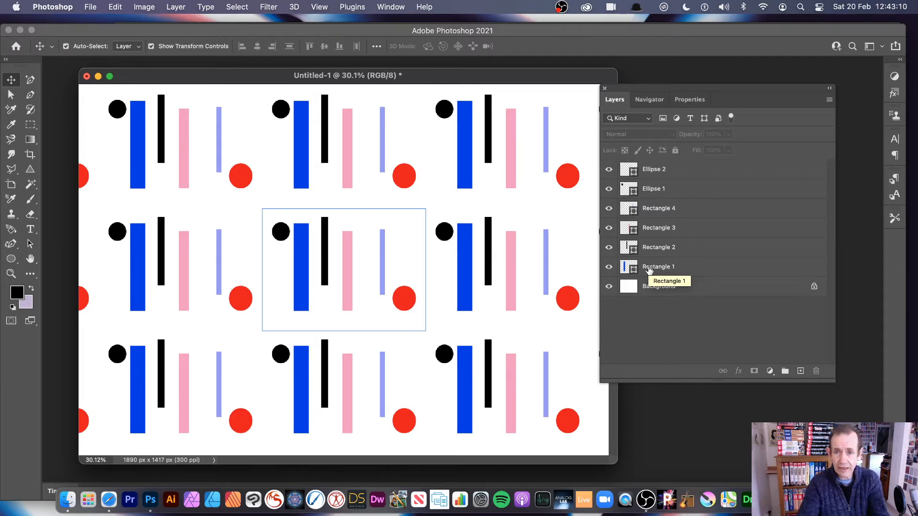
click(658, 209)
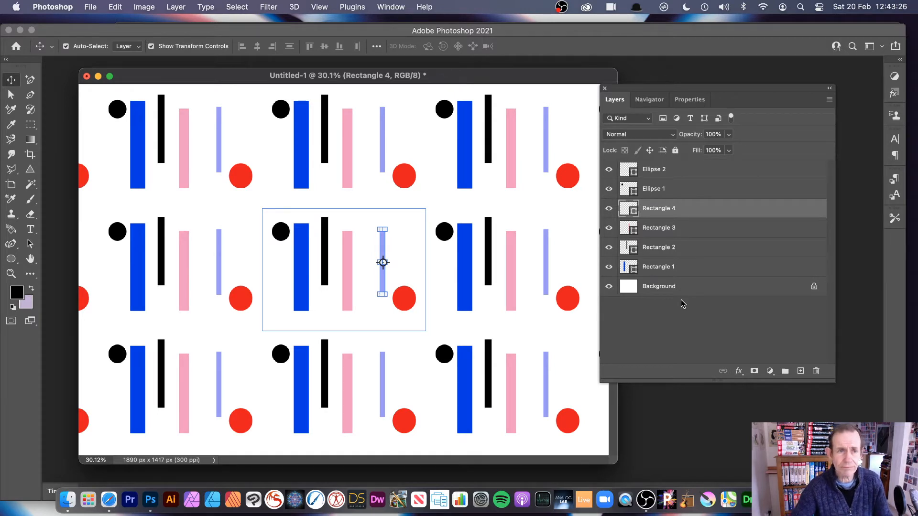
click(681, 321)
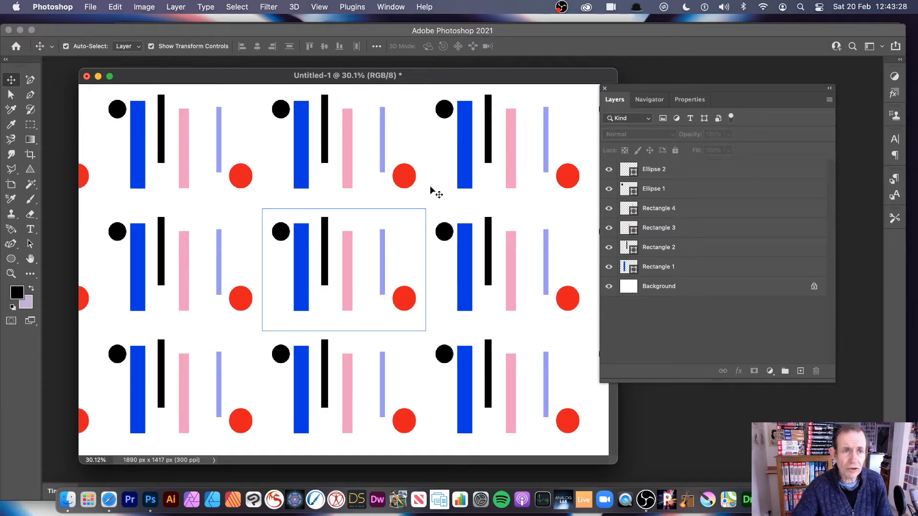
- Add a Hue/Saturation adjustment layer with default settings above all the shape layers
click(169, 6)
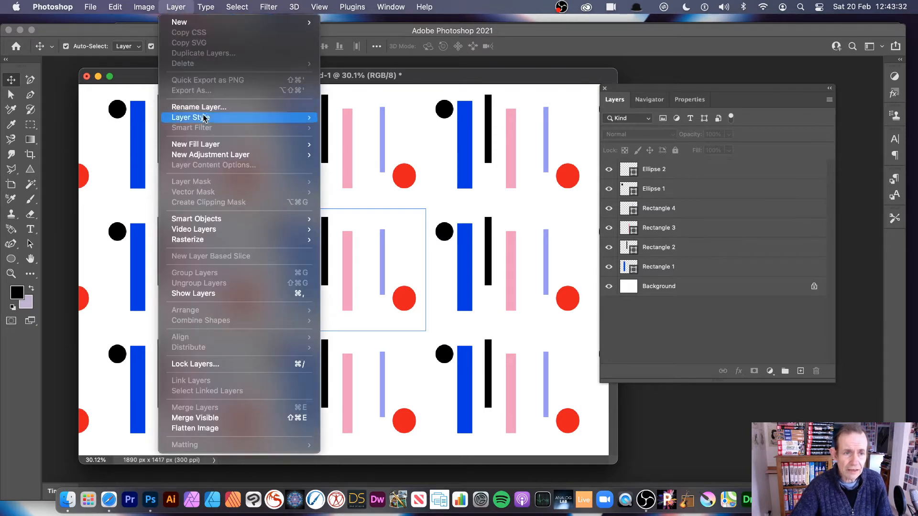
mouse_move(213, 157)
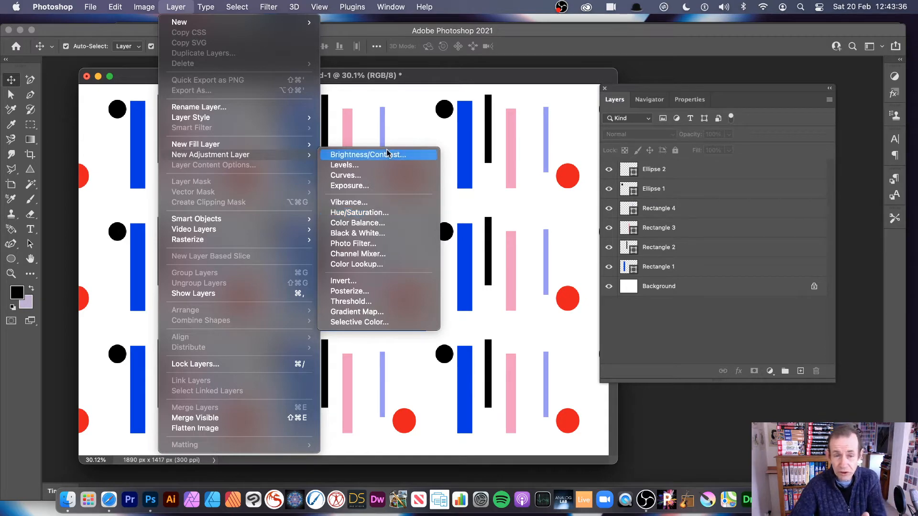
click(378, 216)
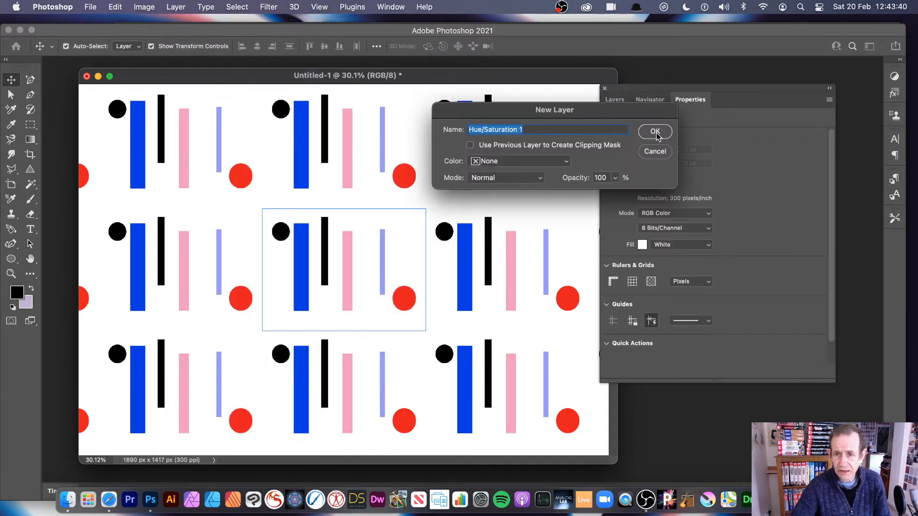
click(655, 132)
click(613, 99)
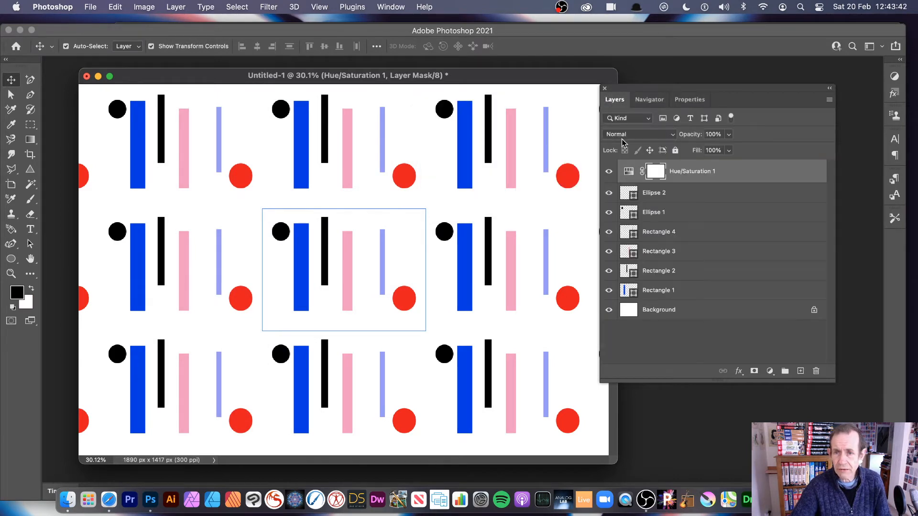
- Set the Hue/Saturation adjustment to about hue +73, saturation +7 and lightness +49, and deselect all layers
click(389, 8)
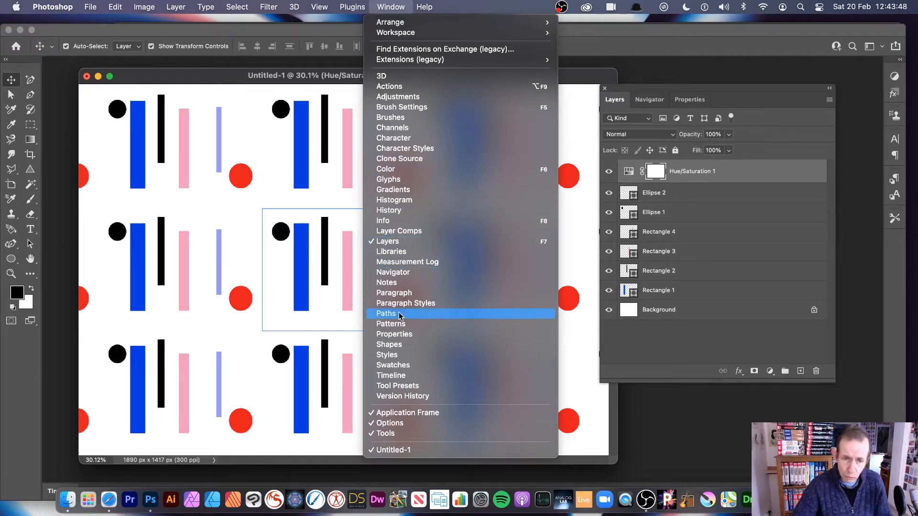
click(745, 219)
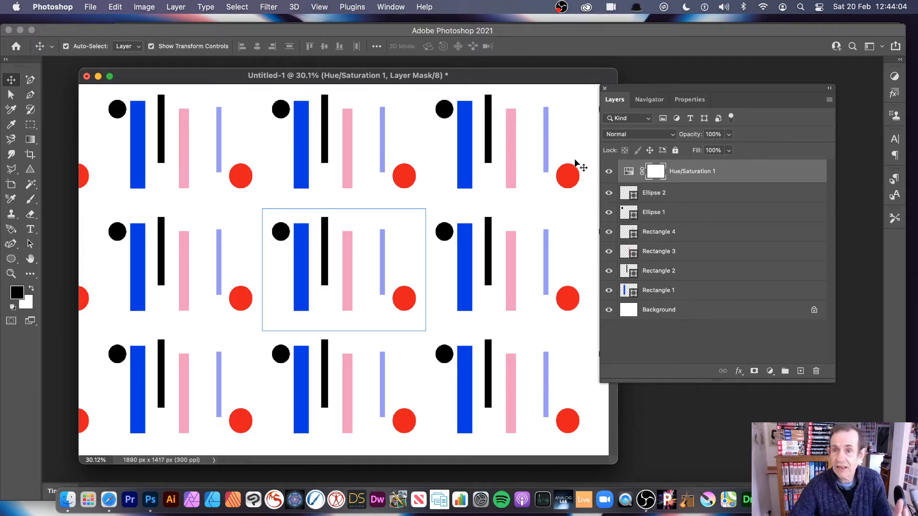
click(692, 100)
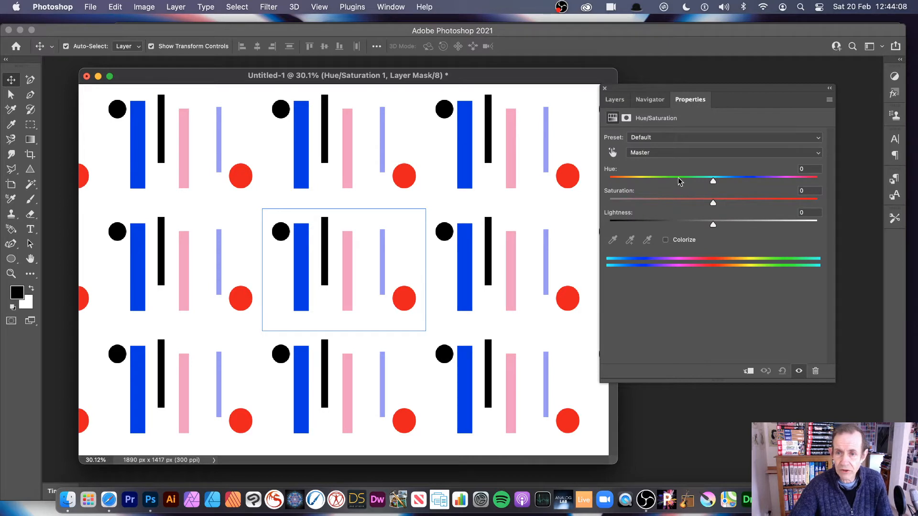
drag(680, 181, 774, 182)
drag(713, 202, 765, 224)
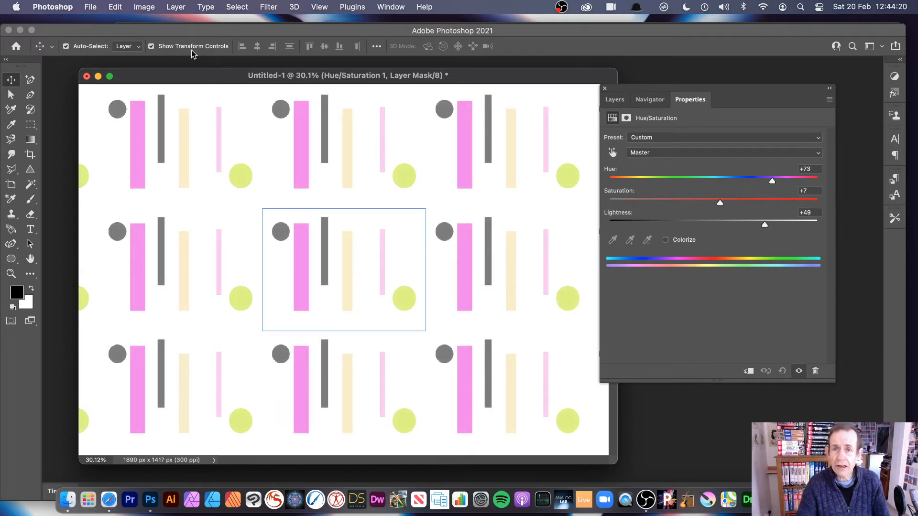
click(619, 100)
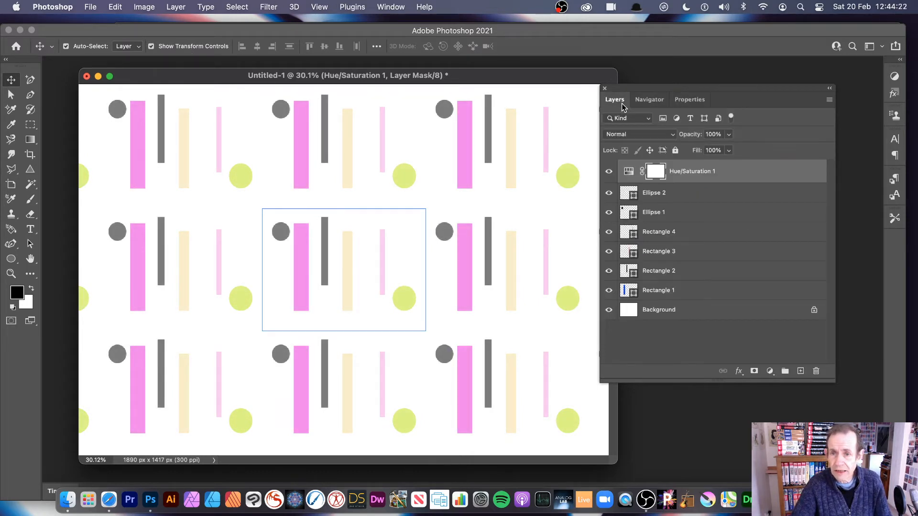
click(660, 349)
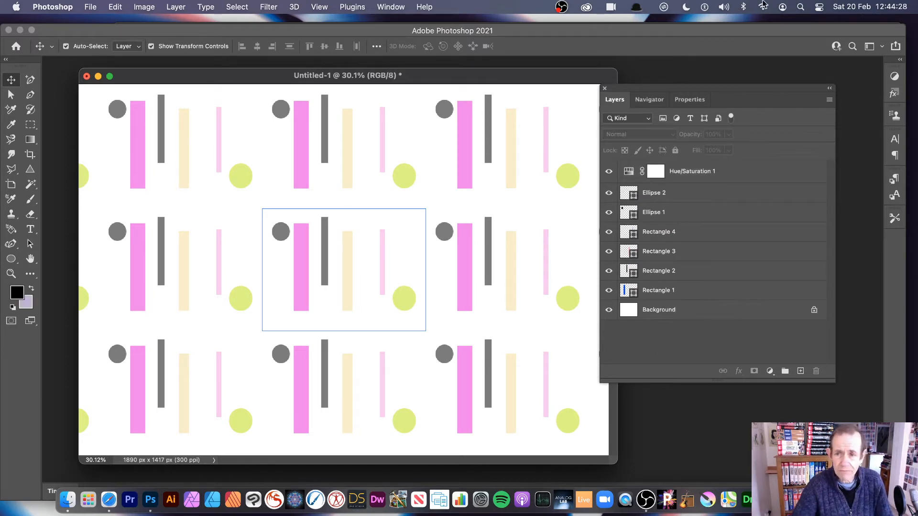
- Try to define a pattern while the Hue/Saturation adjustment layer is selected
click(700, 176)
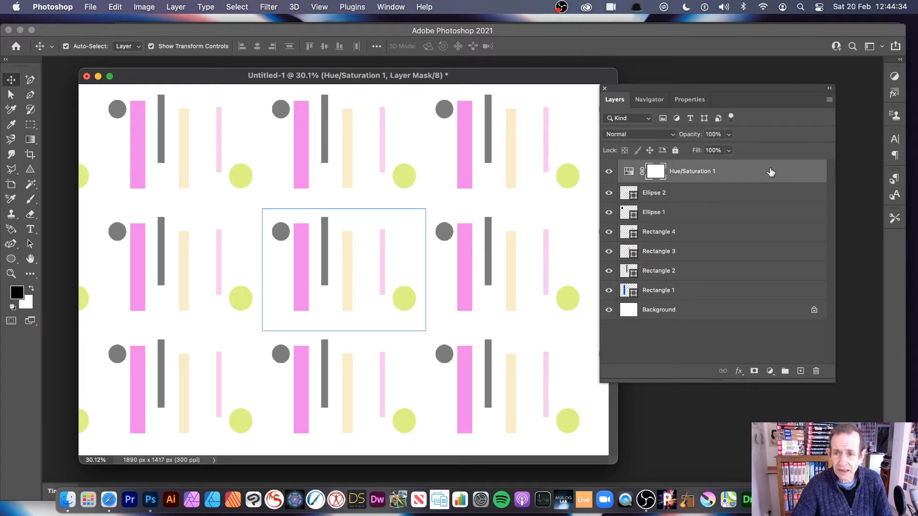
click(114, 7)
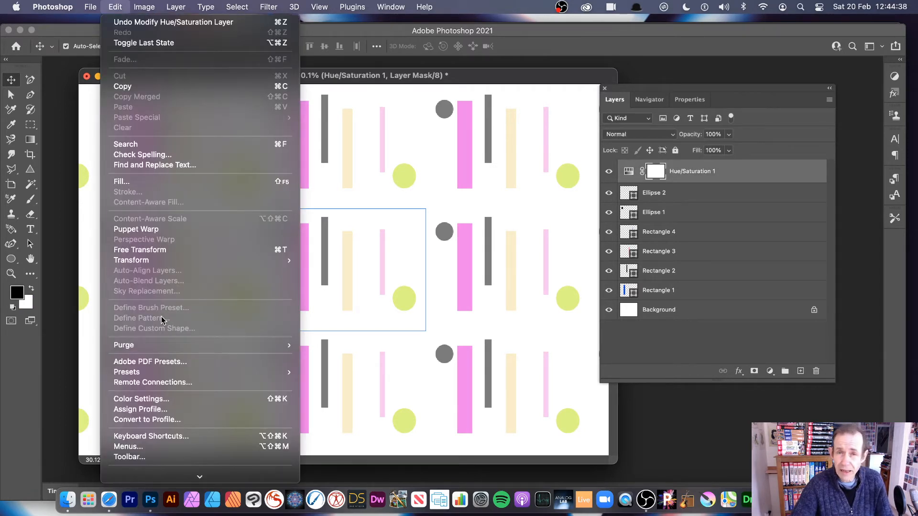
click(688, 355)
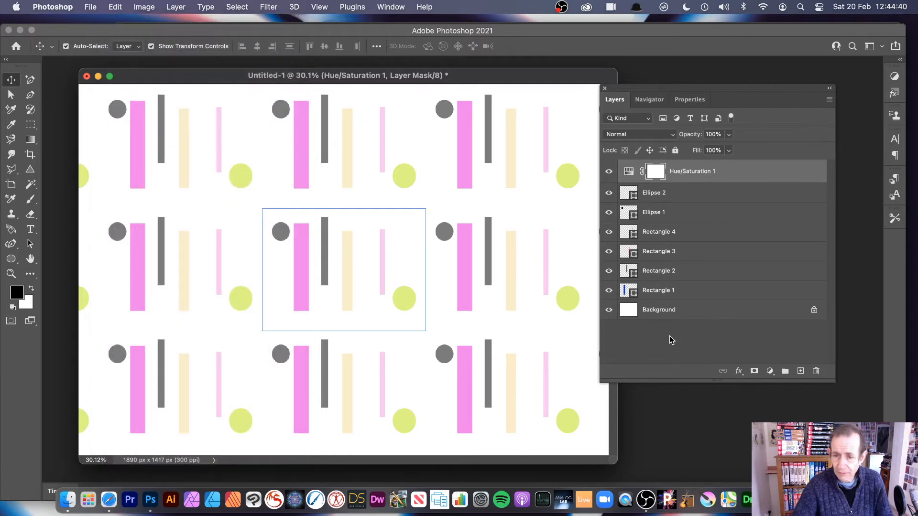
- Deselect all layers and define the recoloured tile as a new pattern, accepting the default name
click(669, 336)
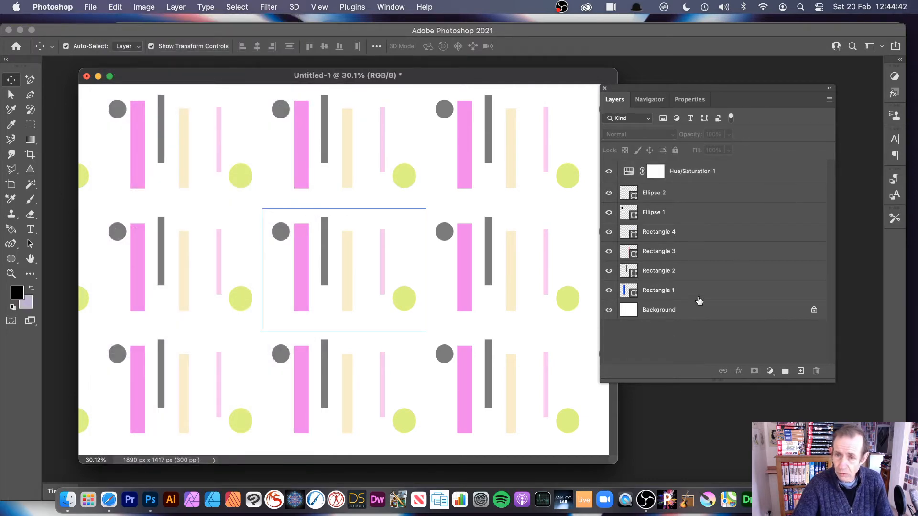
click(115, 7)
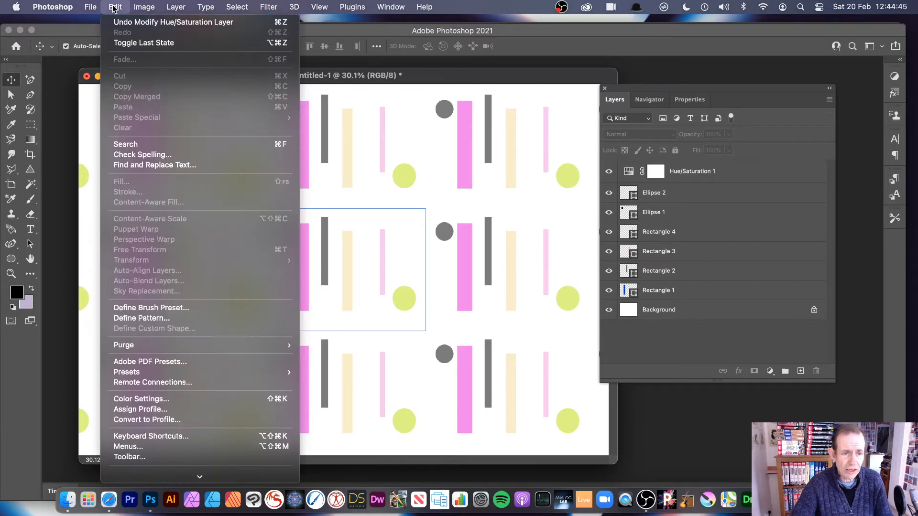
click(151, 319)
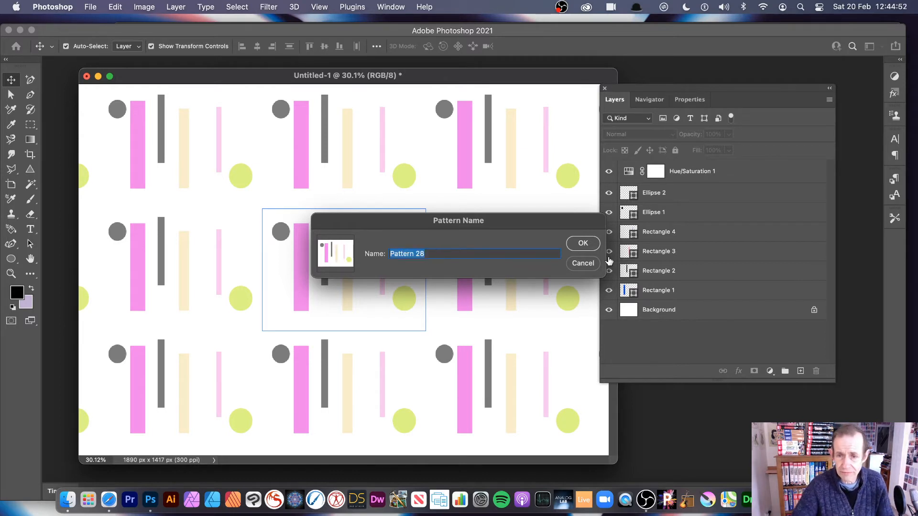
click(582, 245)
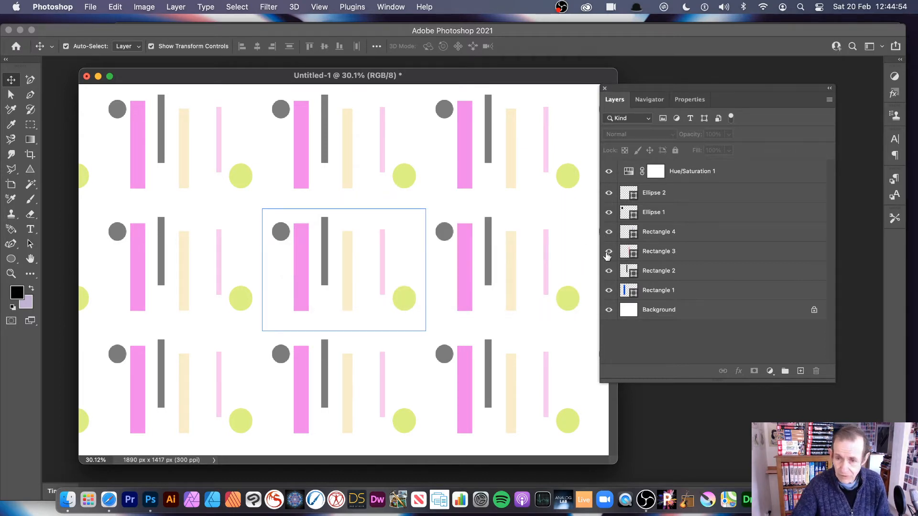
- Recolour the tile by setting the Hue/Saturation layer's hue to about +104 and lightness to 0, and deselect all layers
click(628, 175)
click(690, 99)
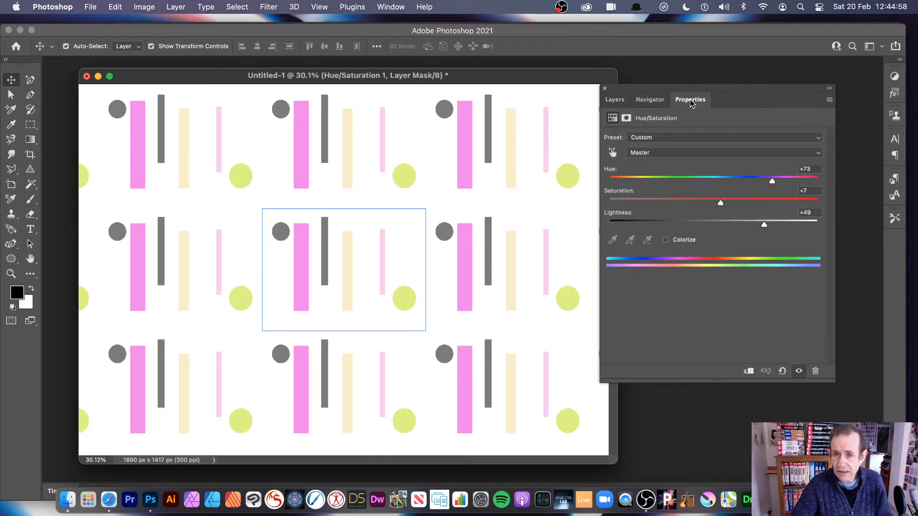
drag(744, 182, 701, 182)
drag(764, 225, 727, 225)
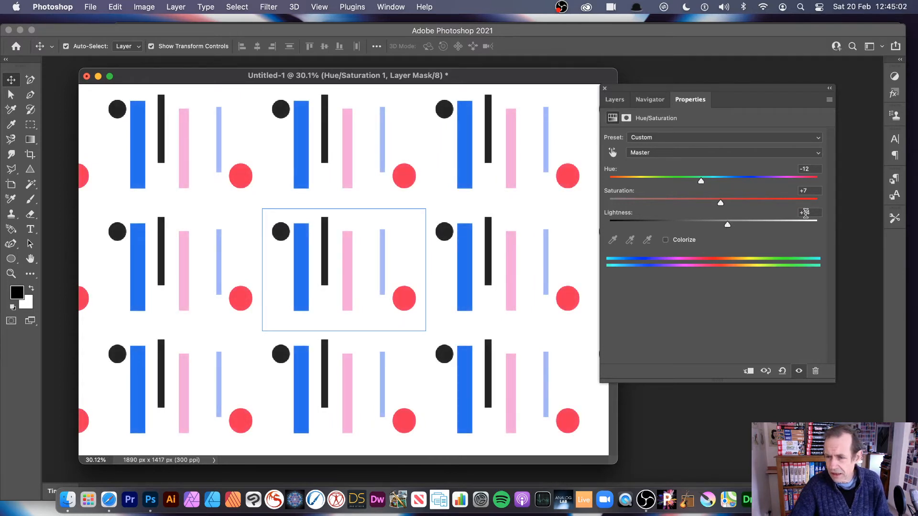
text(0)
key(Tab)
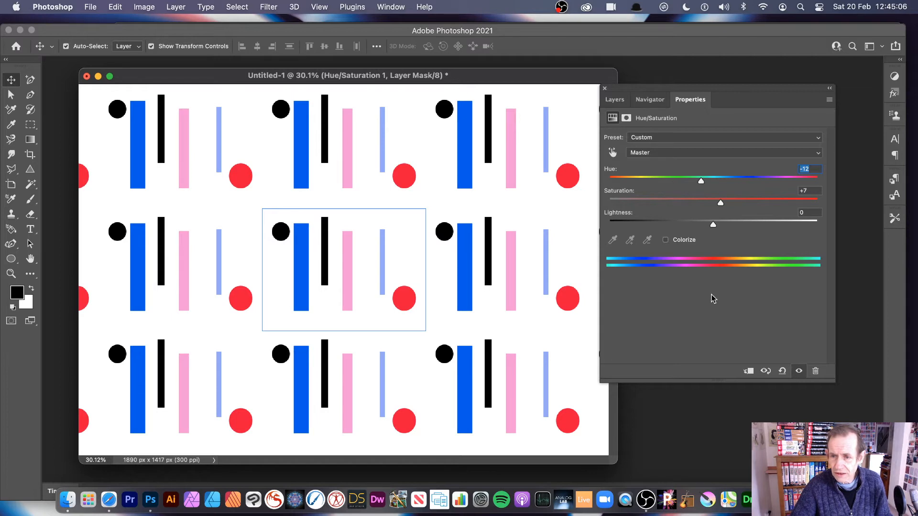
drag(702, 181, 785, 181)
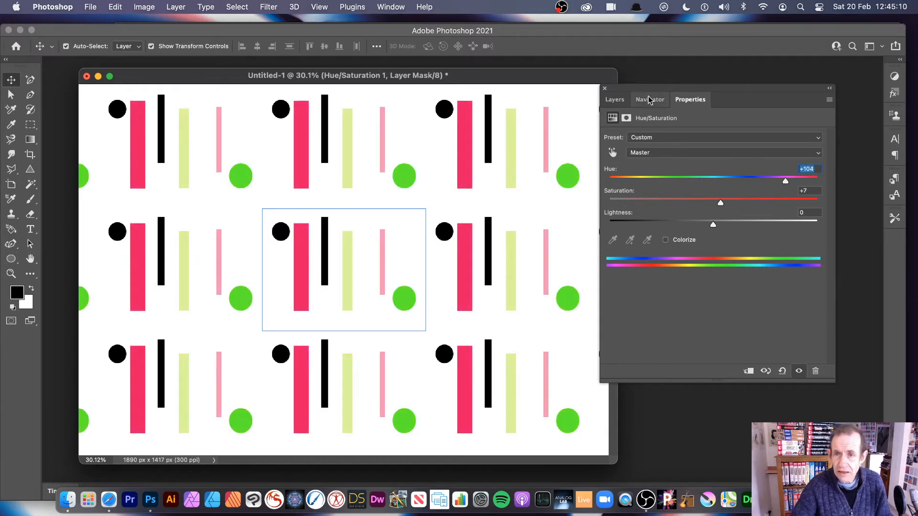
click(612, 100)
click(654, 339)
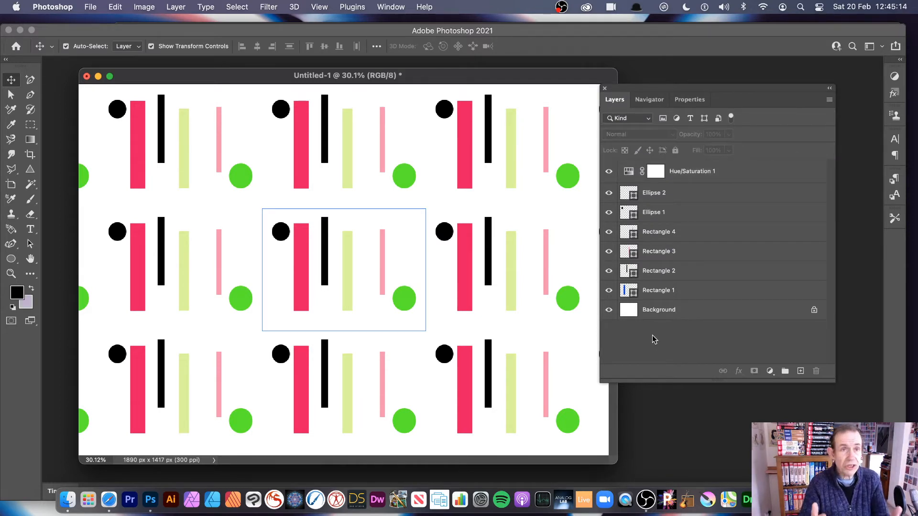
- Define the pink, black and green version of the tile as a new pattern, accepting the default name
click(117, 6)
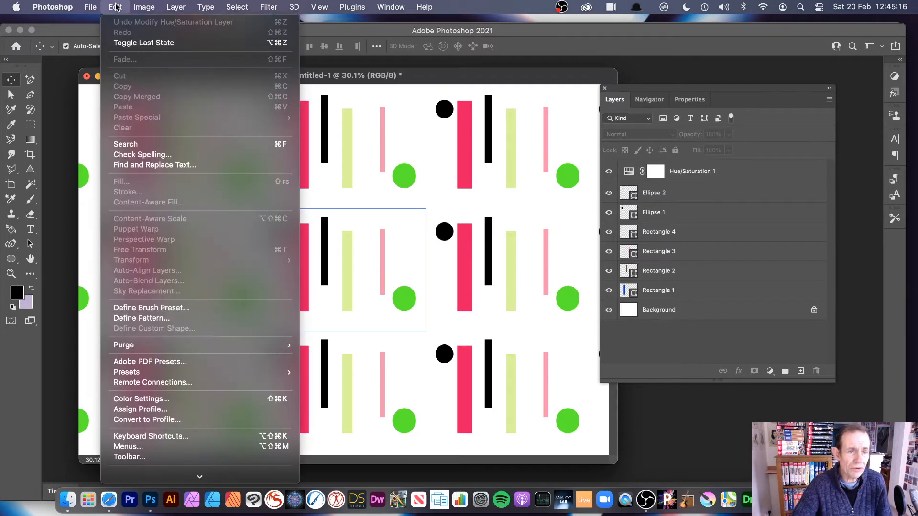
click(167, 318)
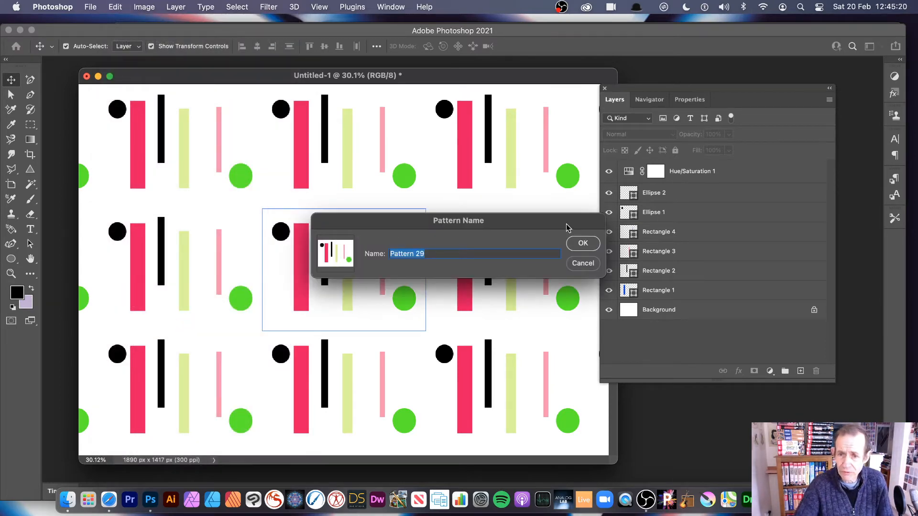
click(583, 243)
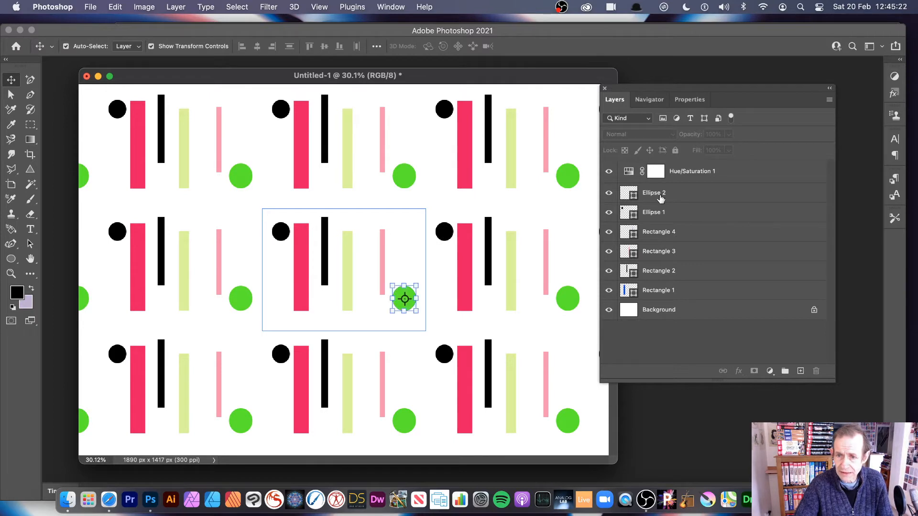
- Stretch and tilt the green circle into a long ellipse, and draw two small ellipses at the tile's upper and lower edges, the lower about 218 × 244 px
click(404, 299)
mouse_move(403, 286)
mouse_down()
mouse_move(404, 199)
mouse_move(431, 243)
mouse_move(411, 265)
mouse_move(414, 290)
mouse_move(417, 276)
mouse_up()
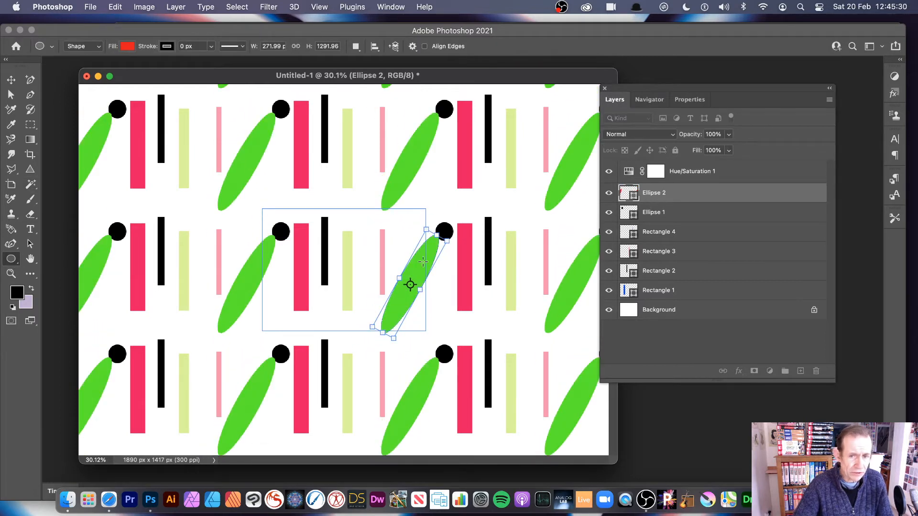
drag(350, 214, 373, 231)
drag(318, 298, 341, 322)
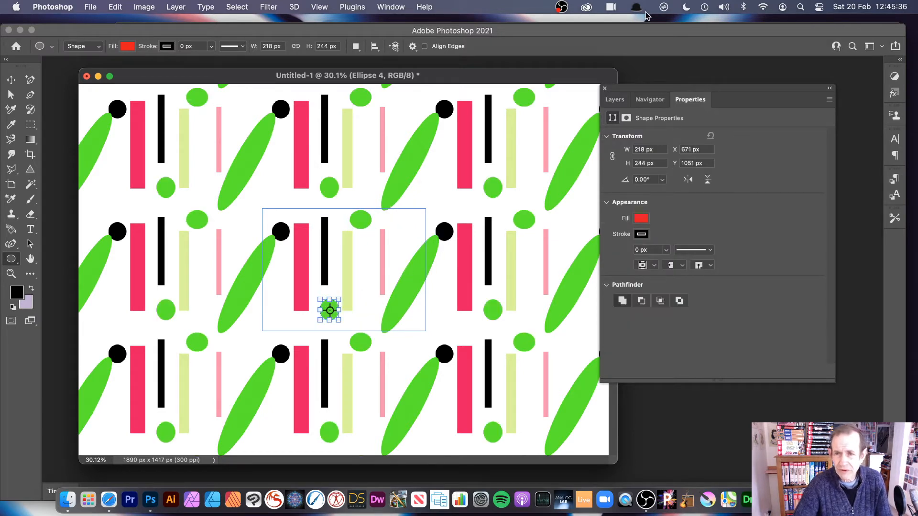
- Recolour the tile by setting the Hue/Saturation 1 layer's hue to about -25
click(611, 100)
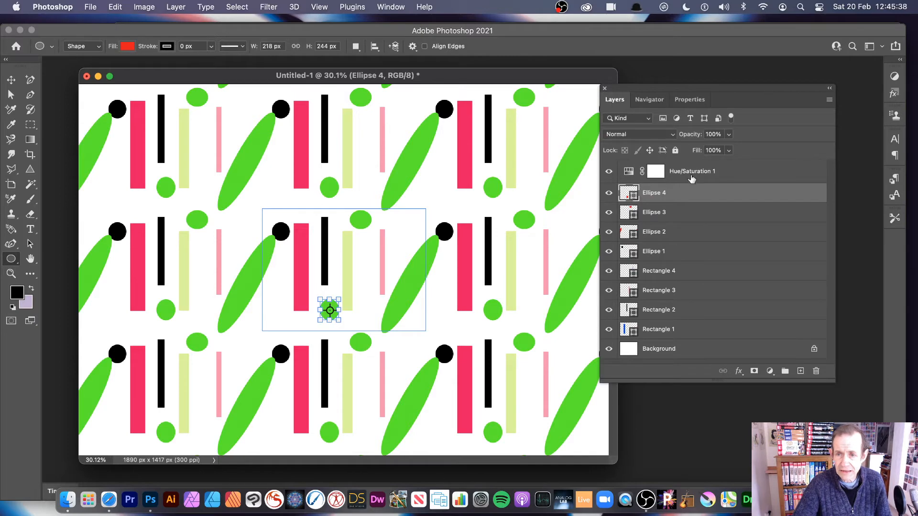
click(721, 177)
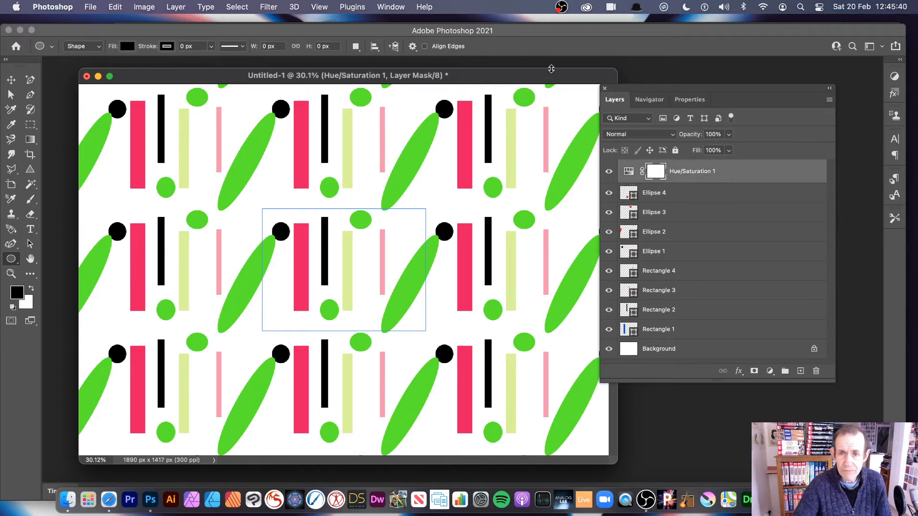
click(688, 100)
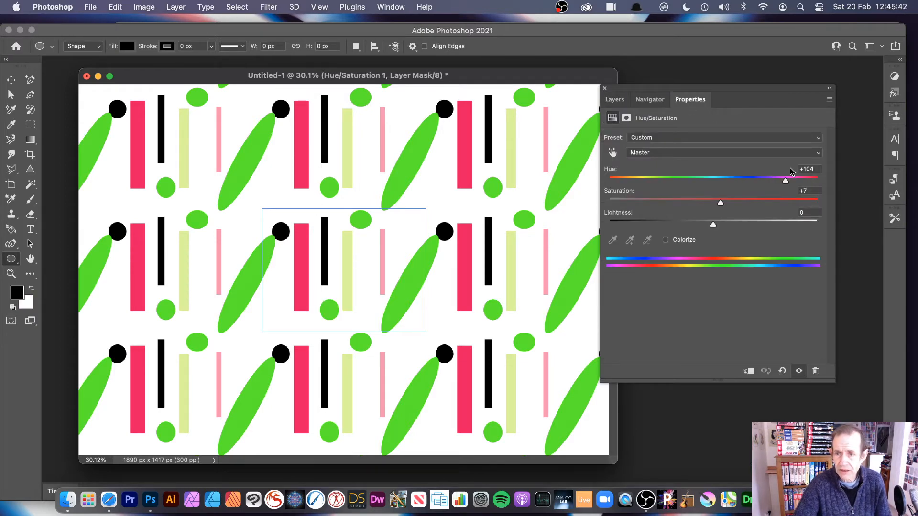
drag(786, 181, 686, 181)
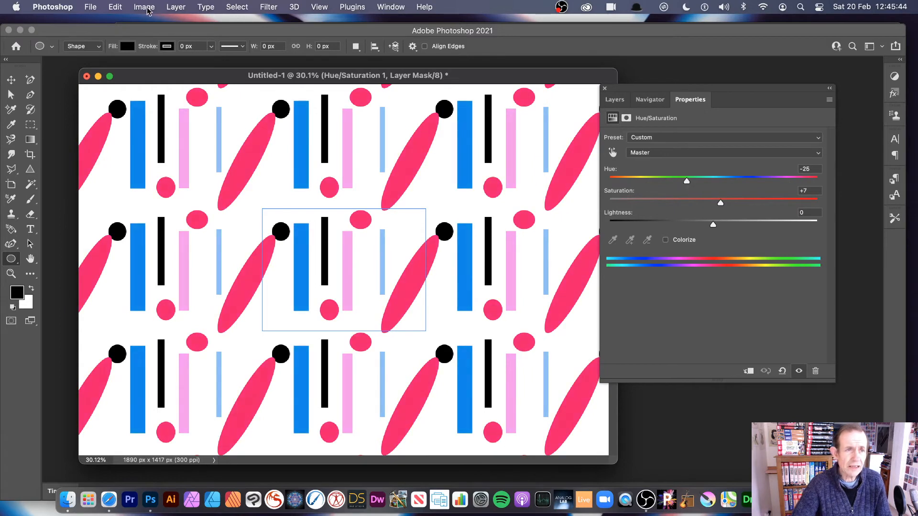
- Deselect all layers and define the blue and pink tile with the added ellipses as a new pattern, accepting the default name
click(615, 100)
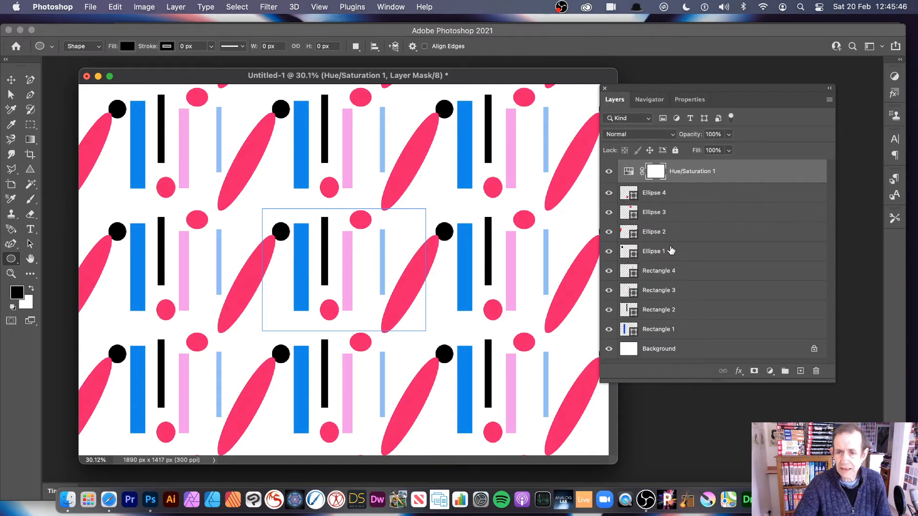
drag(691, 379, 691, 402)
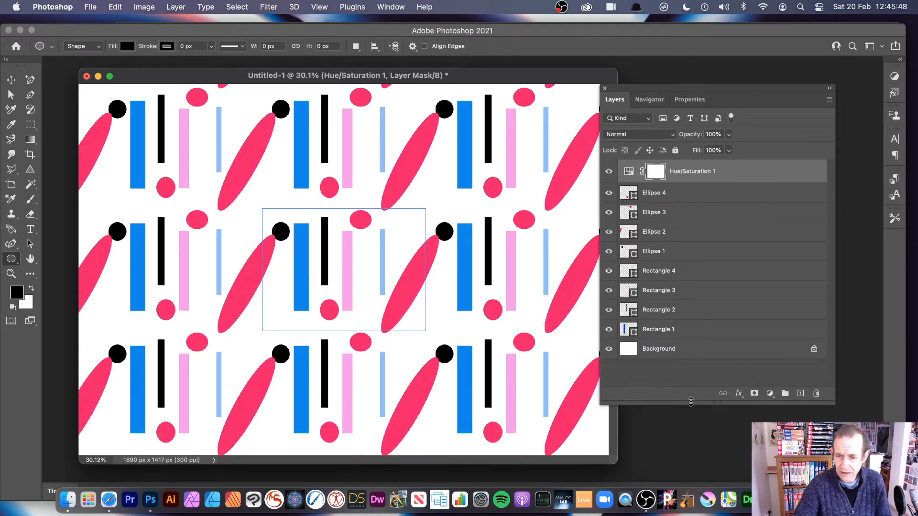
click(656, 369)
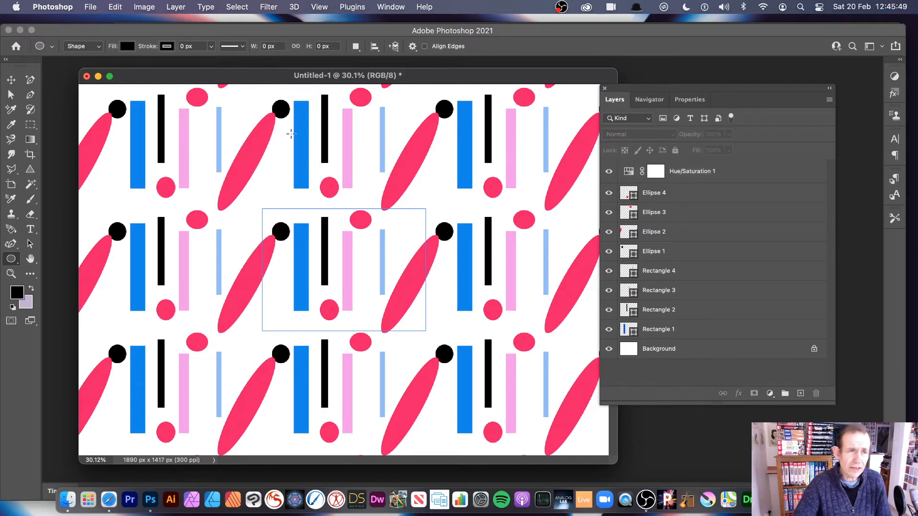
click(116, 7)
click(159, 319)
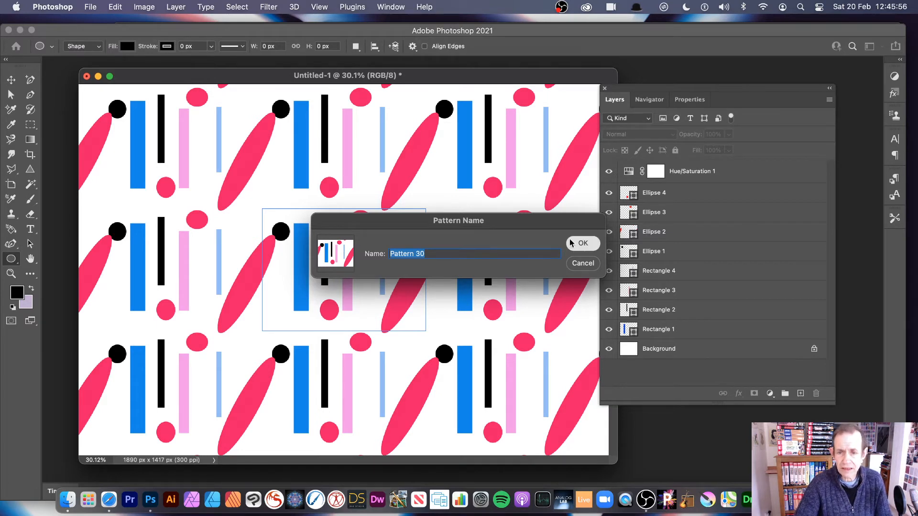
click(581, 244)
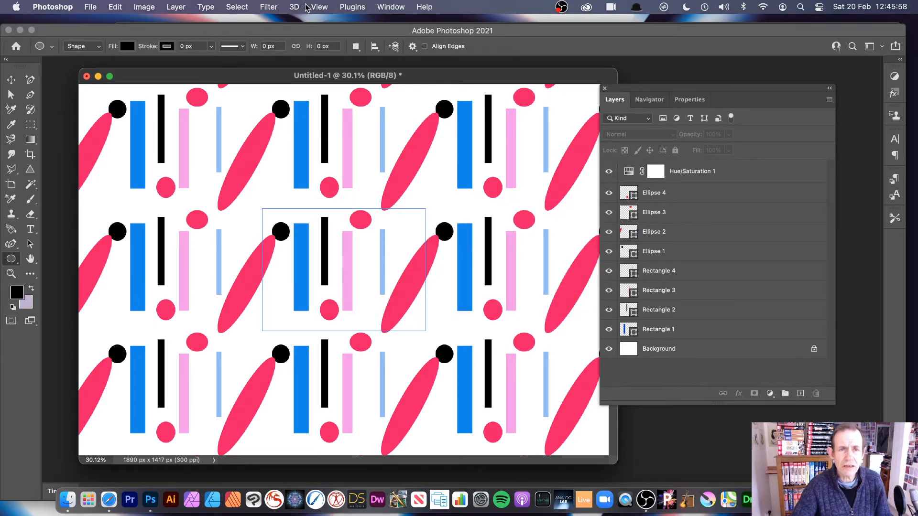
- Turn off Pattern Preview and delete all the ellipse and rectangle layers from the tile
click(320, 7)
click(348, 195)
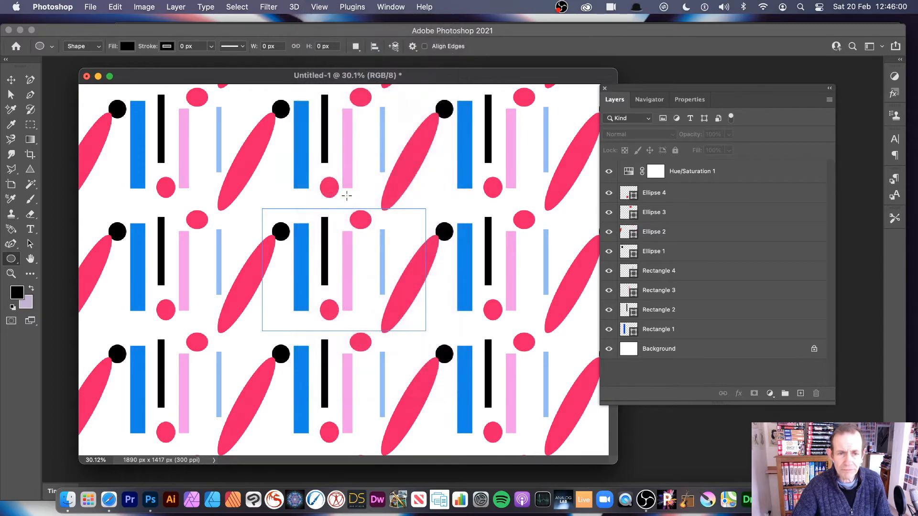
click(11, 274)
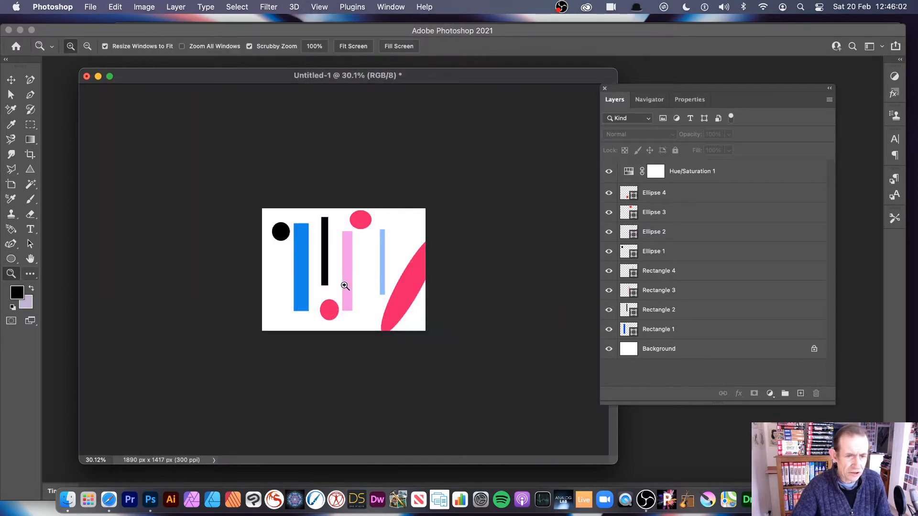
drag(363, 285, 402, 293)
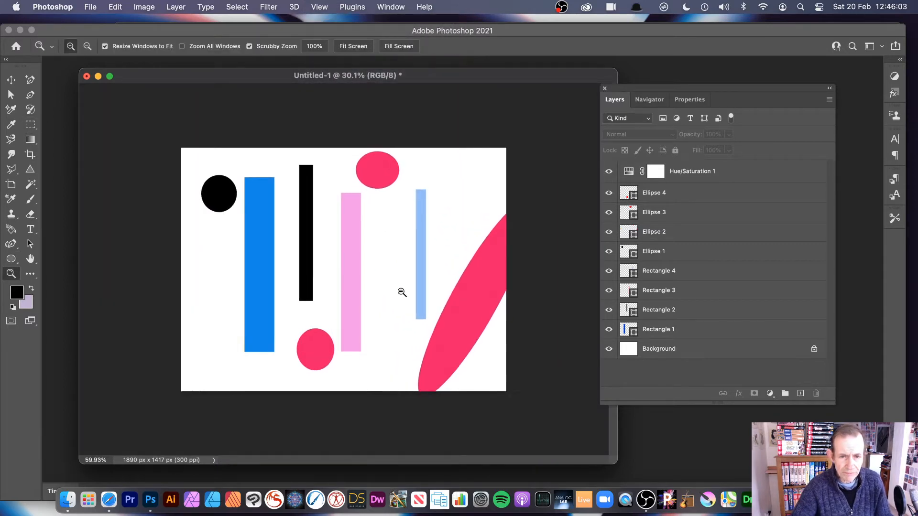
click(11, 80)
drag(132, 110, 531, 385)
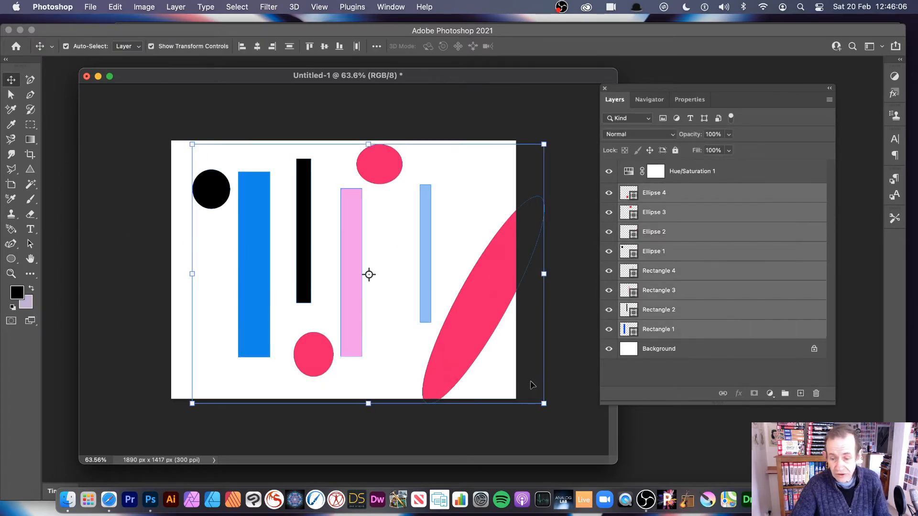
key(Delete)
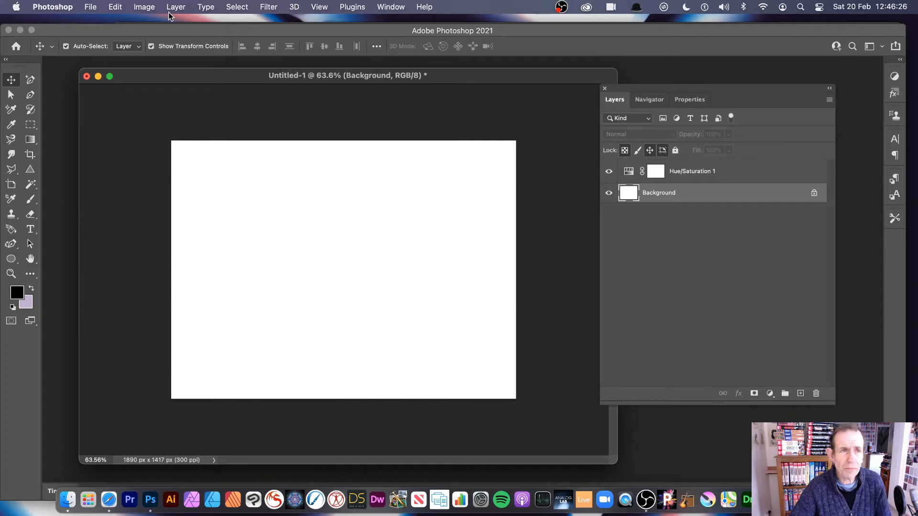
- Set up a Pattern fill for the Background layer, choosing the saved striped tile with the single green circle as custom pattern
click(113, 9)
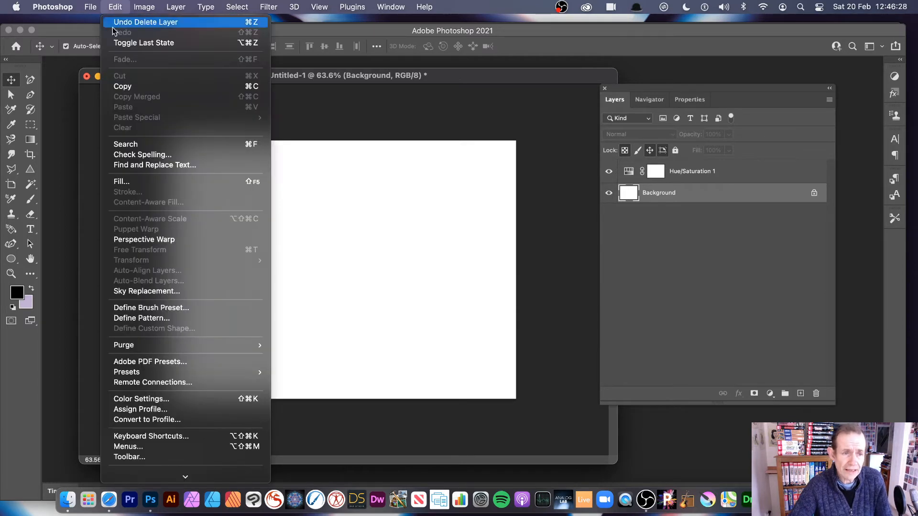
click(126, 186)
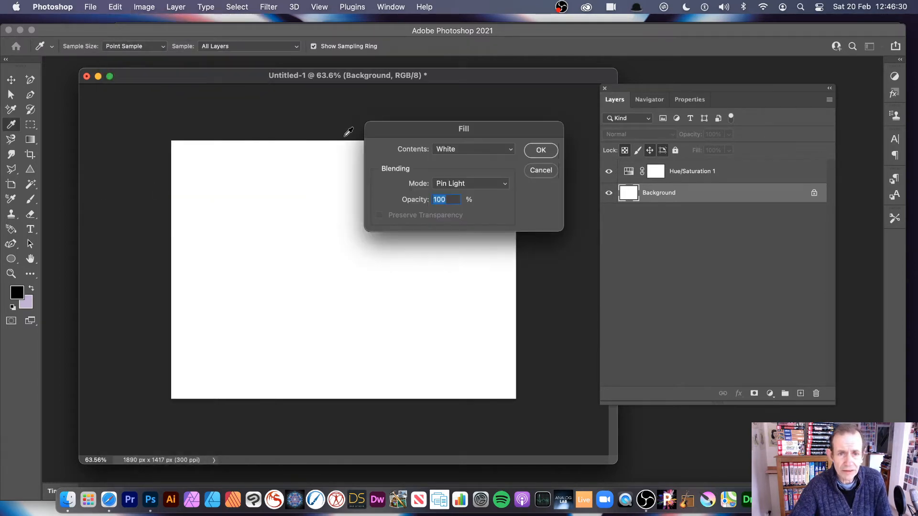
click(464, 150)
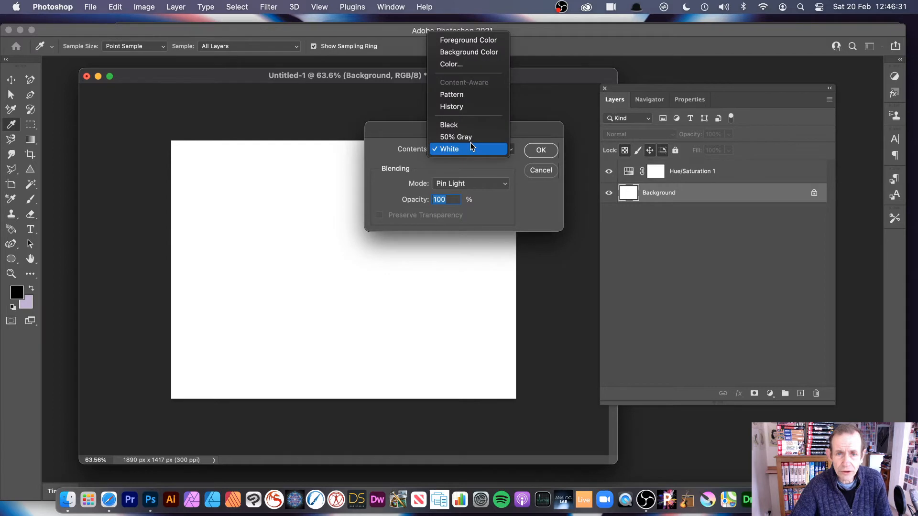
click(469, 98)
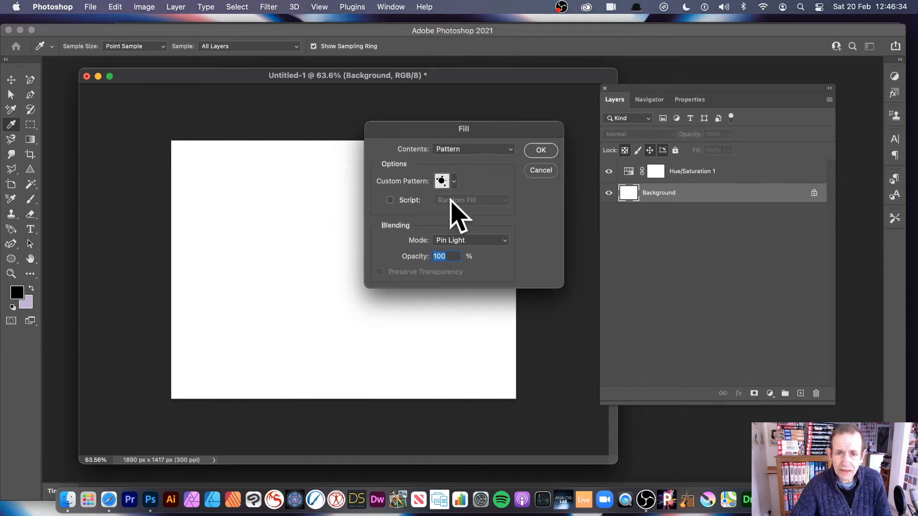
click(453, 181)
drag(490, 209, 501, 271)
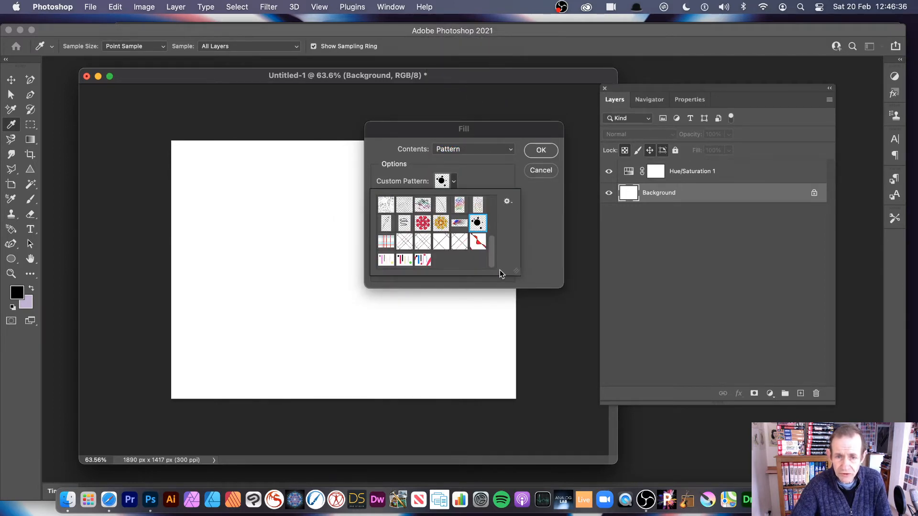
click(404, 262)
click(526, 247)
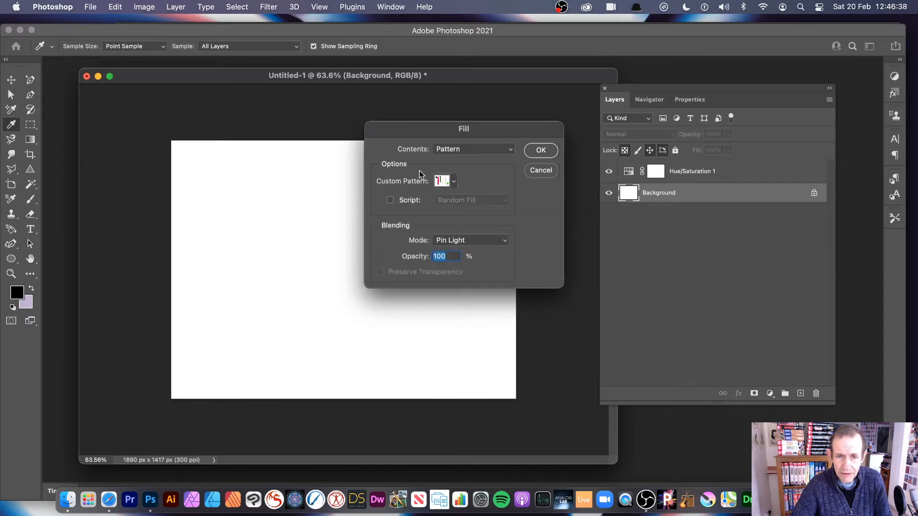
- Set the fill's blending mode to Normal, apply it to the Background layer, and undo the fill
click(473, 240)
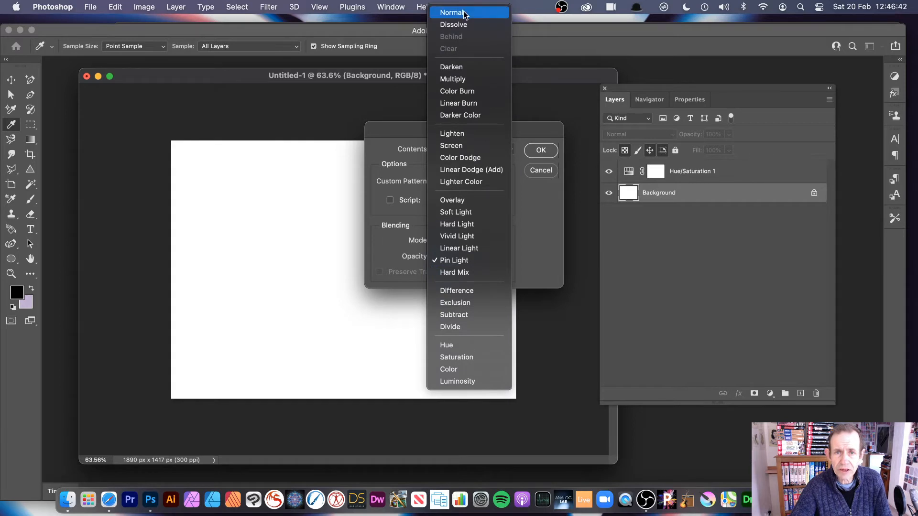
click(473, 12)
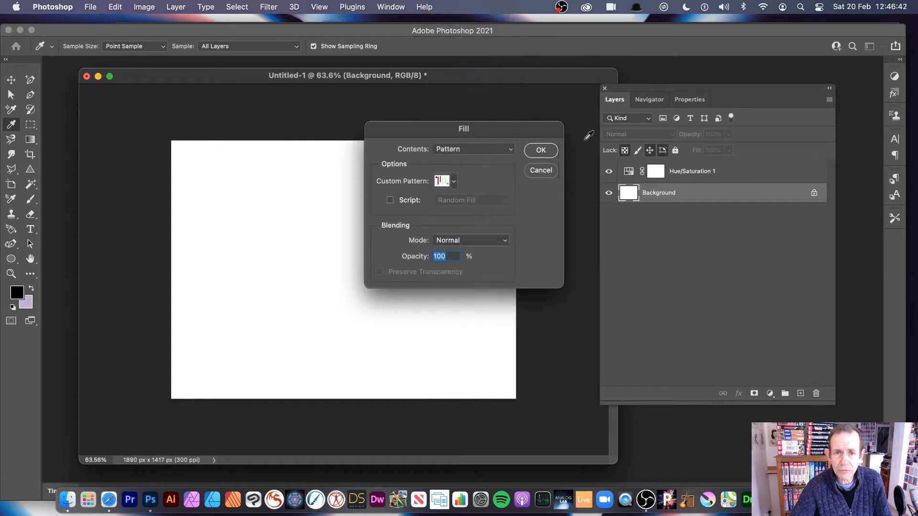
click(539, 150)
key(v)
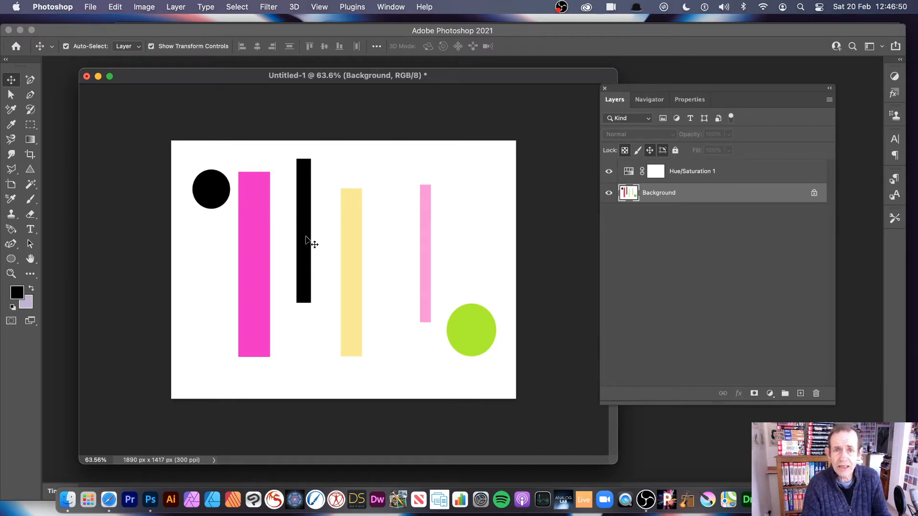
key(super+z)
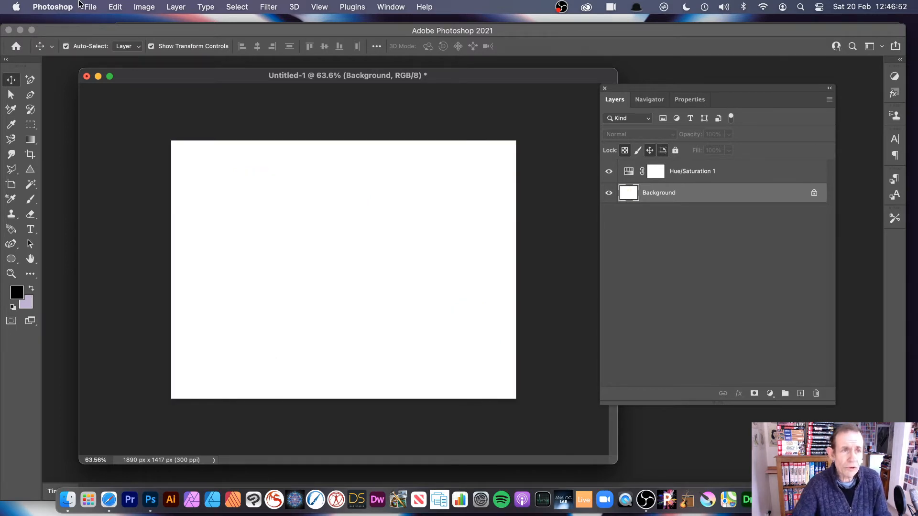
- Start a scripted pattern fill on the Background layer, using the Random Fill script with the same custom pattern
click(117, 7)
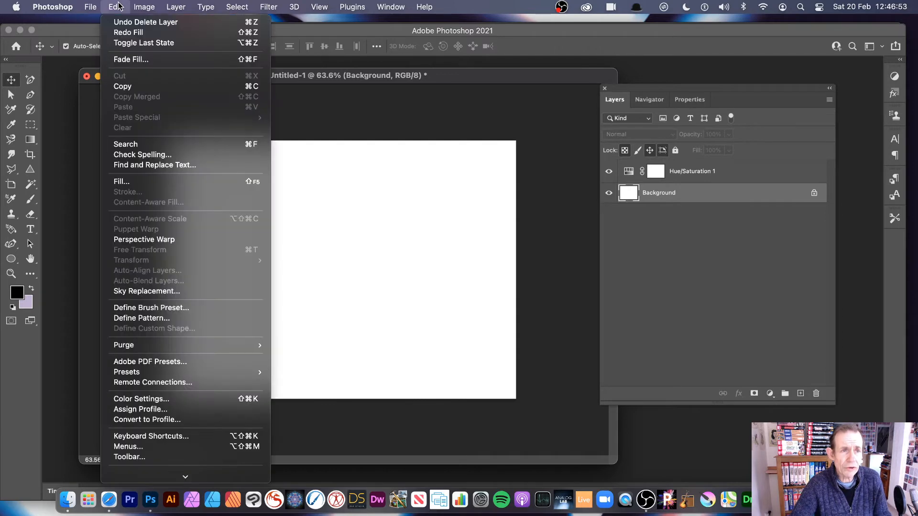
click(144, 182)
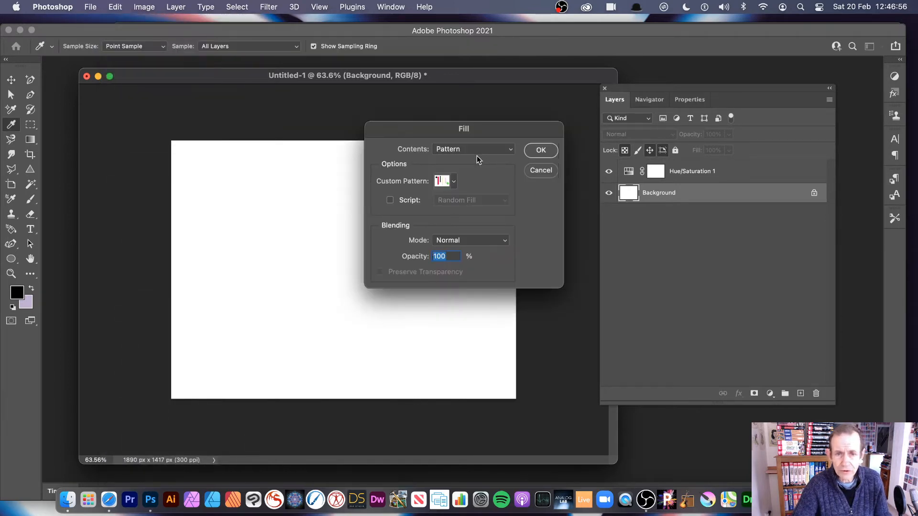
click(475, 206)
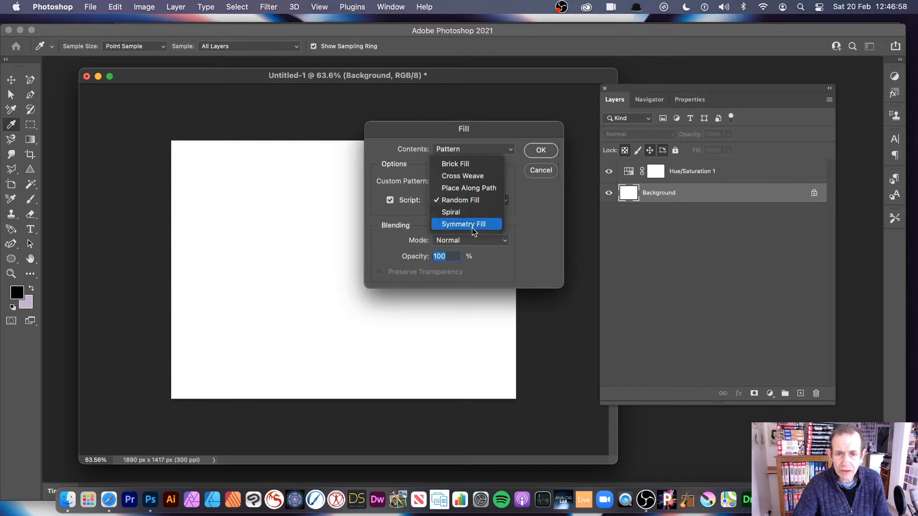
click(471, 200)
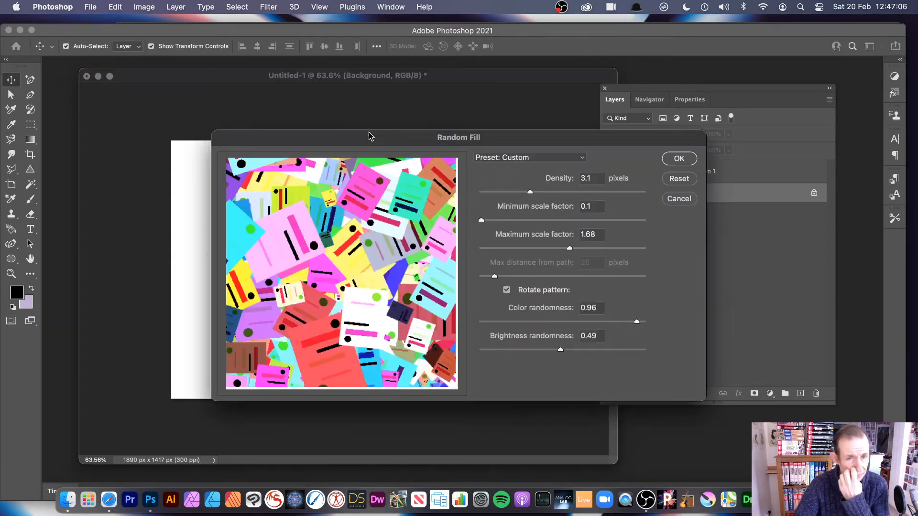
- Set the Random Fill density to 1.8 pixels and maximum scale factor to 1.14, and apply the fill to the Background layer
drag(384, 138, 276, 89)
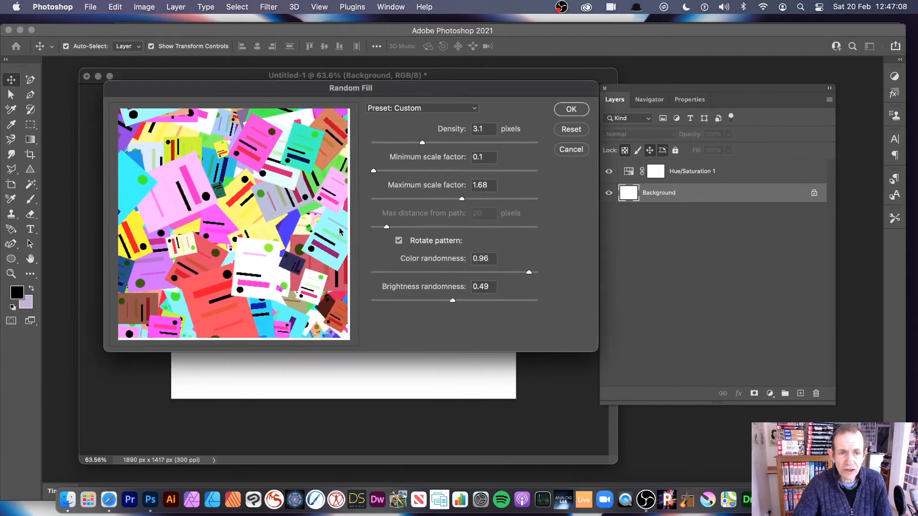
drag(410, 143, 401, 143)
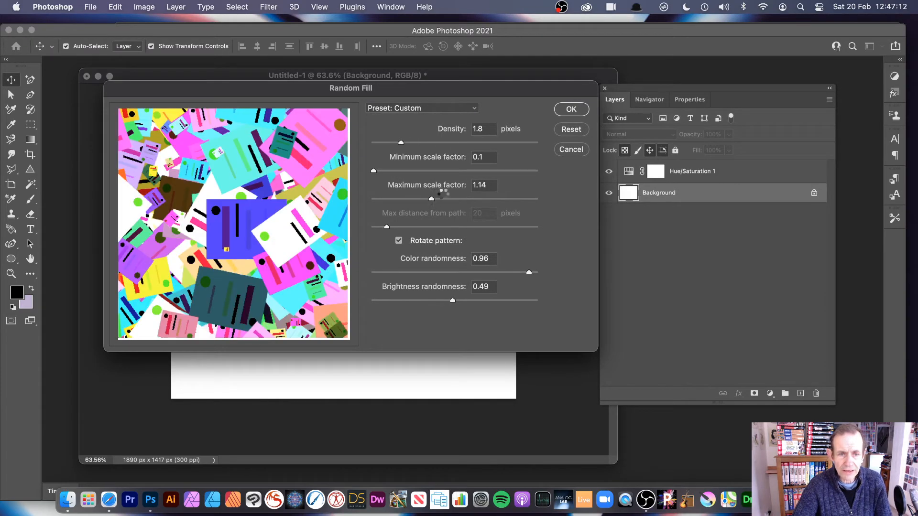
click(572, 109)
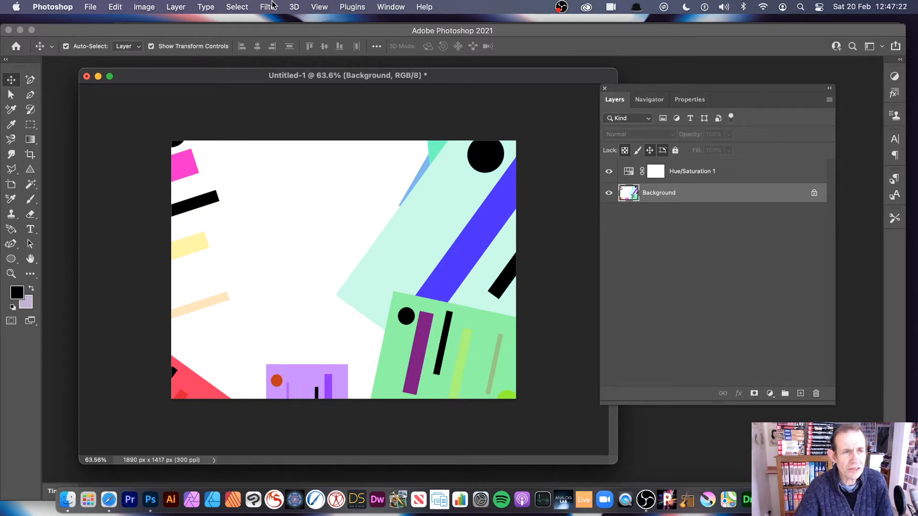
- Delete the Hue/Saturation 1 adjustment layer together with its mask, leaving only the Background layer
click(685, 172)
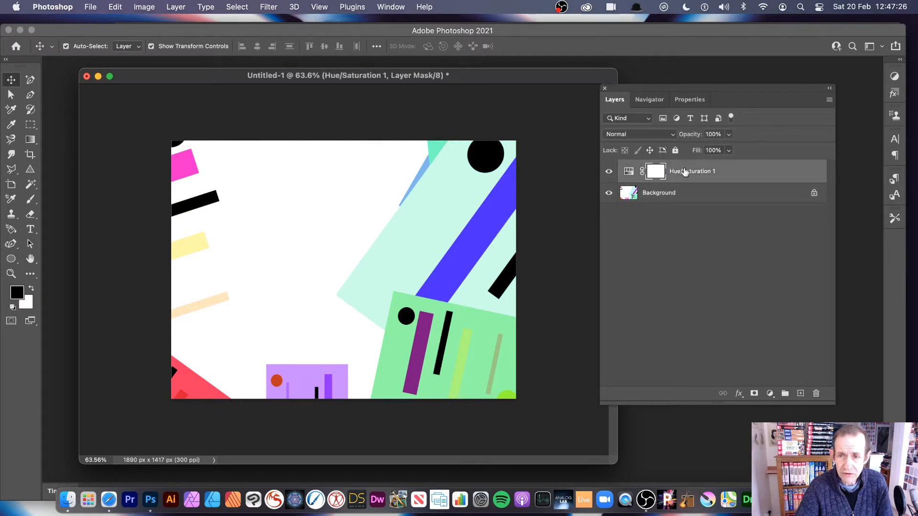
click(817, 394)
click(471, 183)
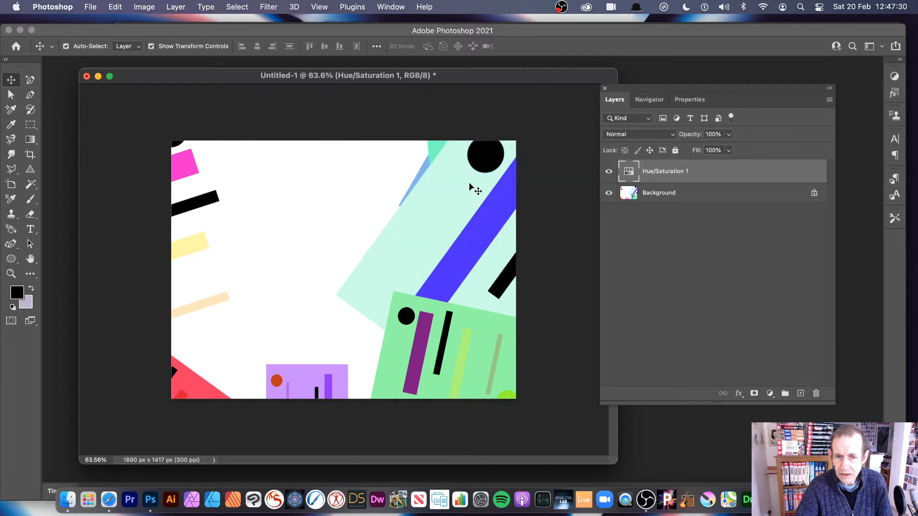
click(816, 393)
click(436, 191)
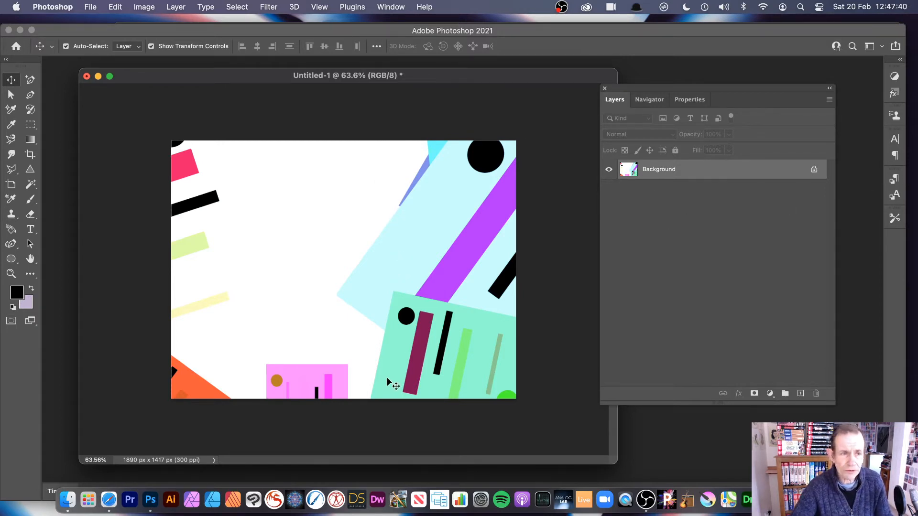
- Add a Black & White adjustment layer above the Background layer, keeping Normal mode and 100% opacity
click(140, 8)
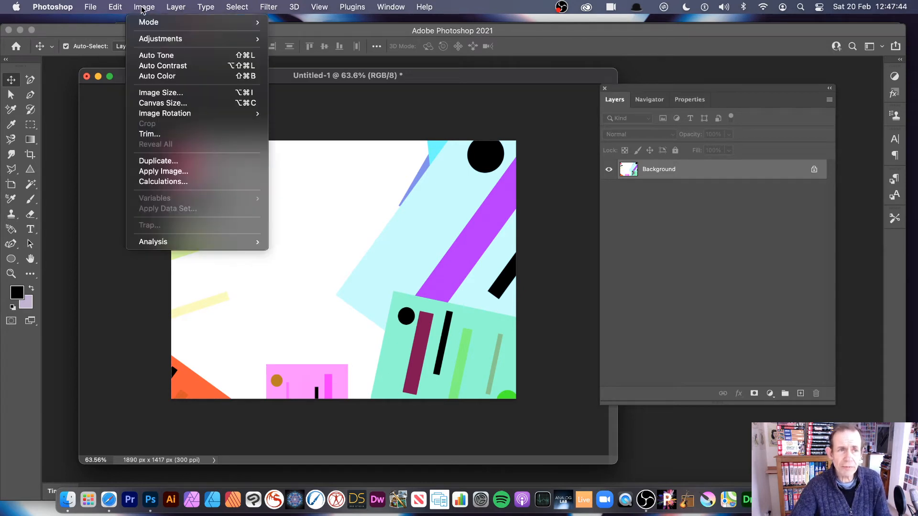
mouse_move(143, 39)
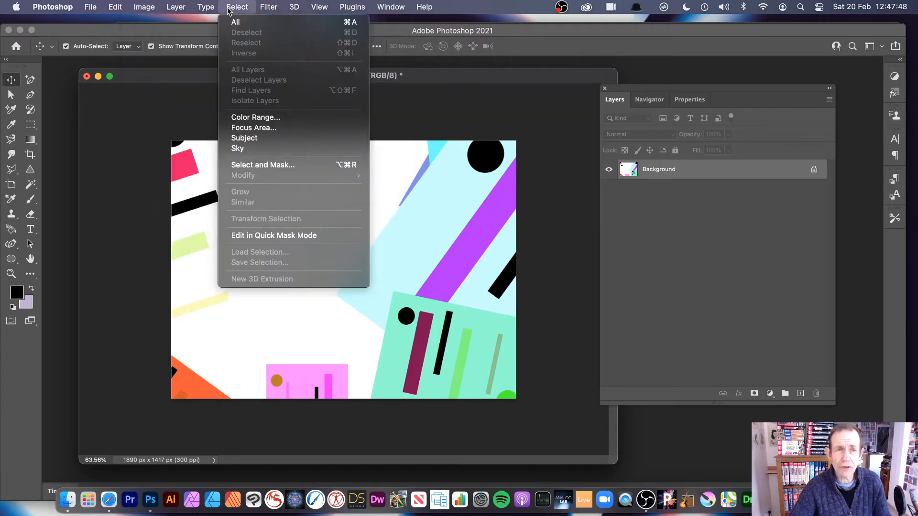
mouse_move(131, 8)
mouse_move(173, 8)
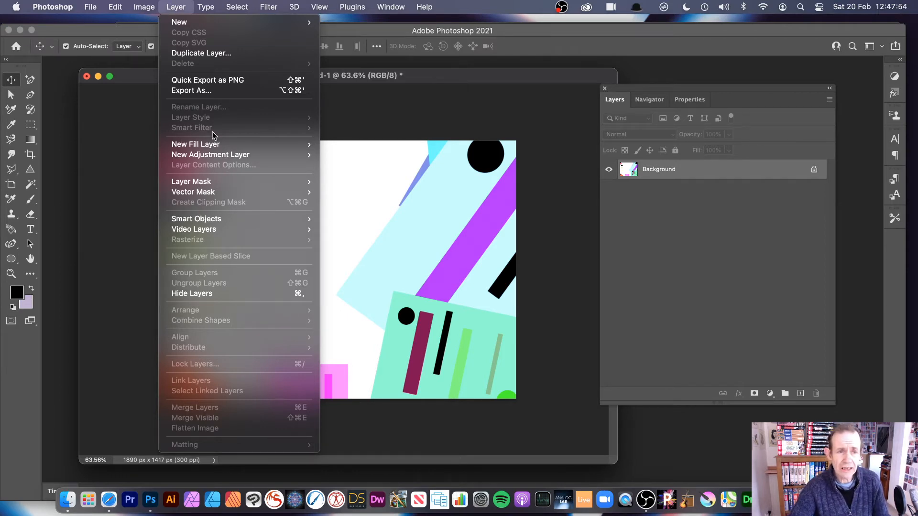
mouse_move(219, 159)
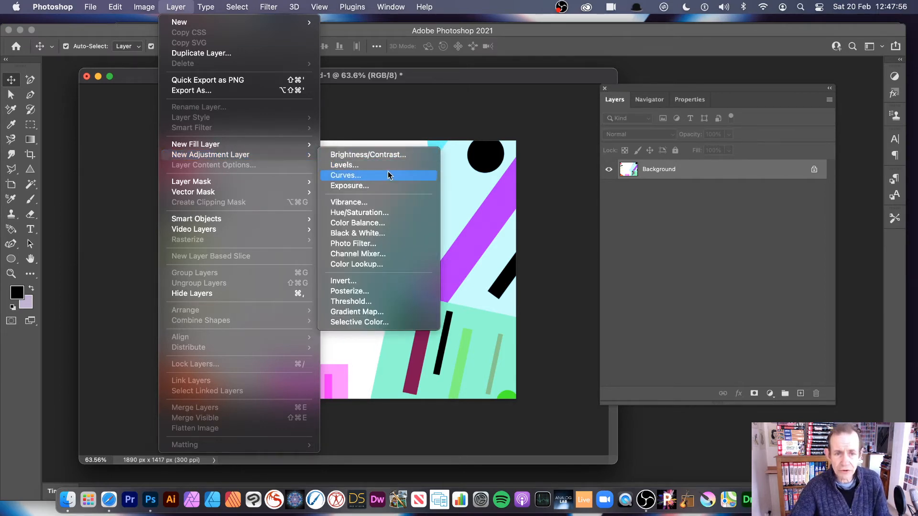
click(380, 235)
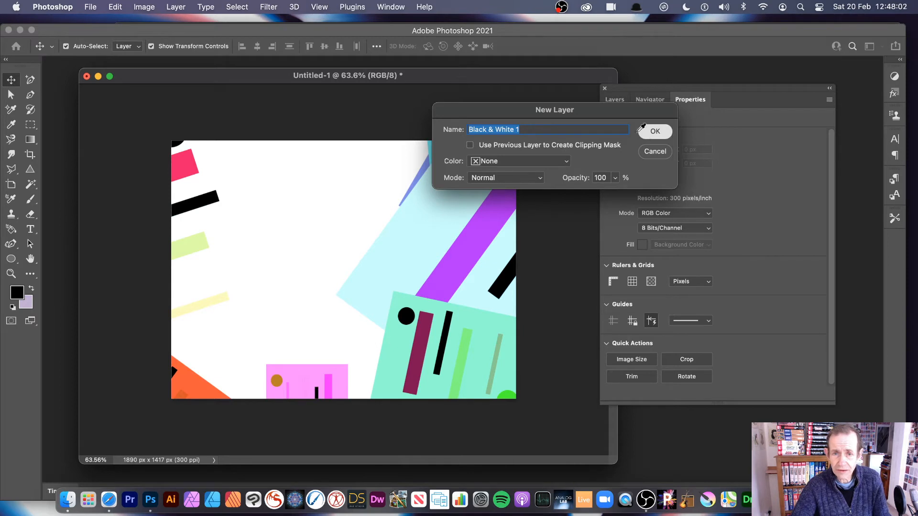
click(656, 135)
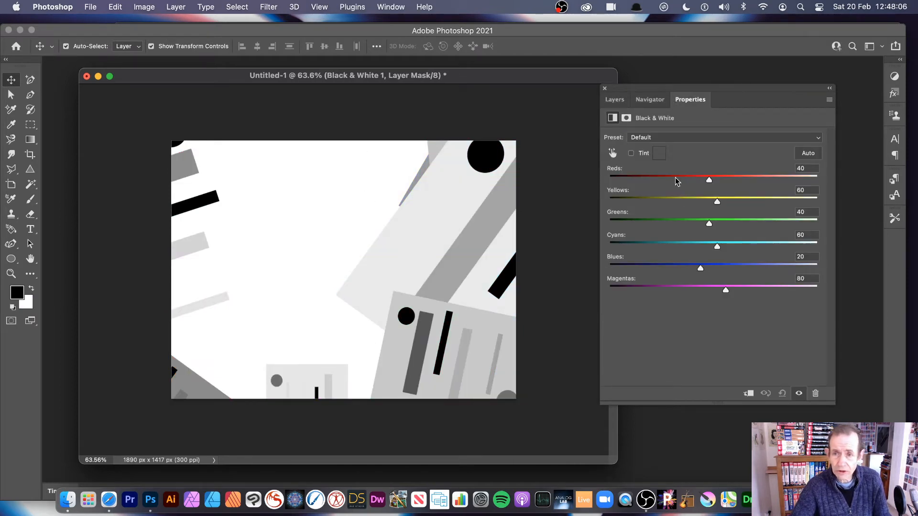
- Set the Black & White adjustment's Reds to 186, Yellows to -109 and Greens to -162
click(644, 177)
drag(644, 178, 770, 180)
drag(718, 200, 646, 199)
drag(709, 224, 625, 224)
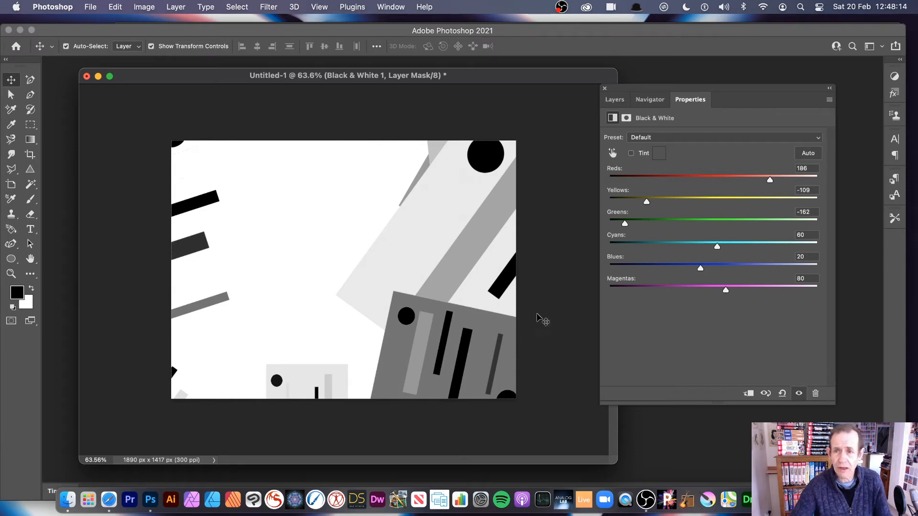
- Hide the Black & White 1 adjustment layer and deselect all layers
click(614, 99)
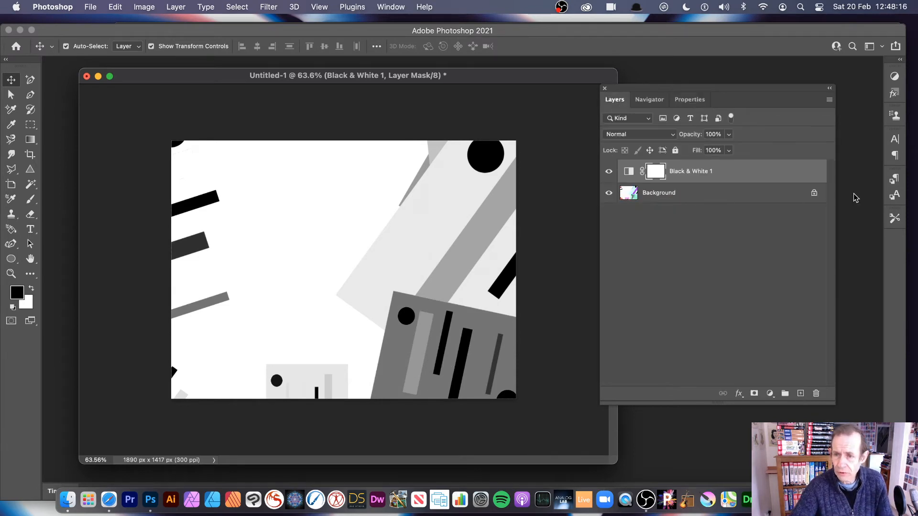
click(609, 171)
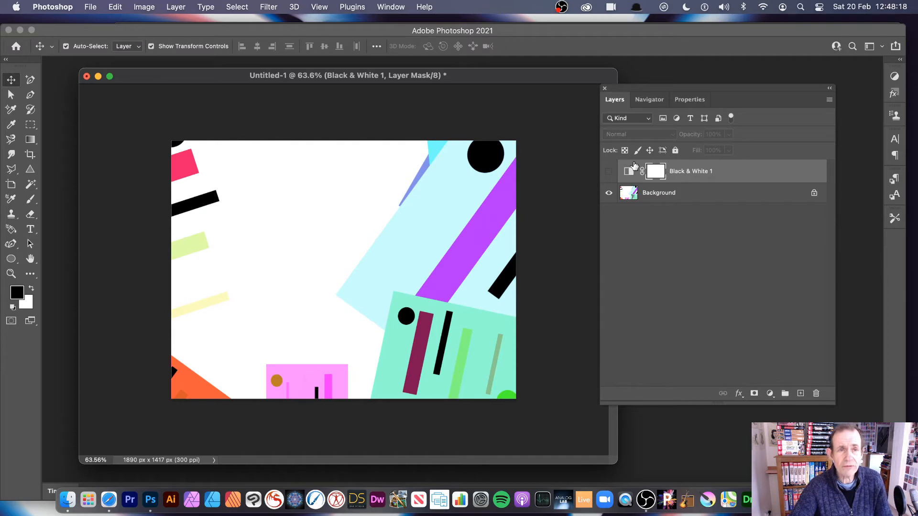
click(677, 261)
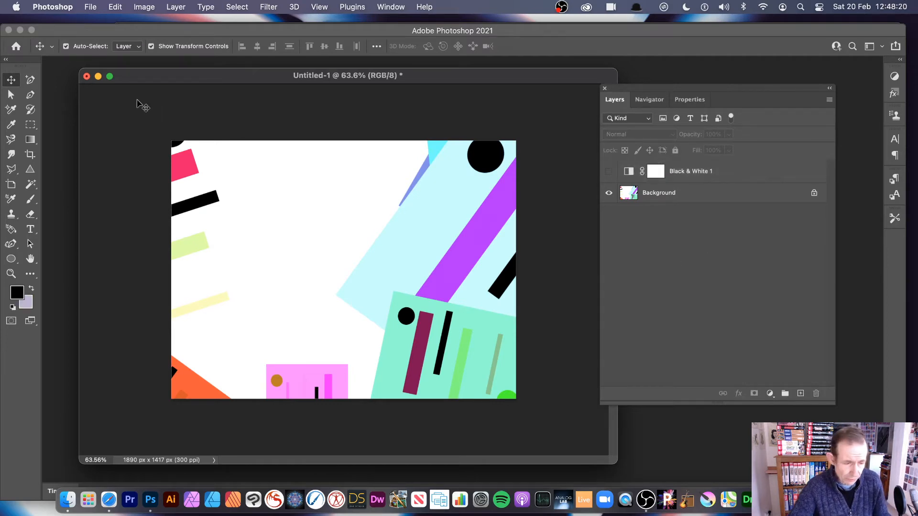
- Add a pattern fill layer using the saved pattern of blue, black and pink bars with red-pink circles and an ellipse
click(175, 6)
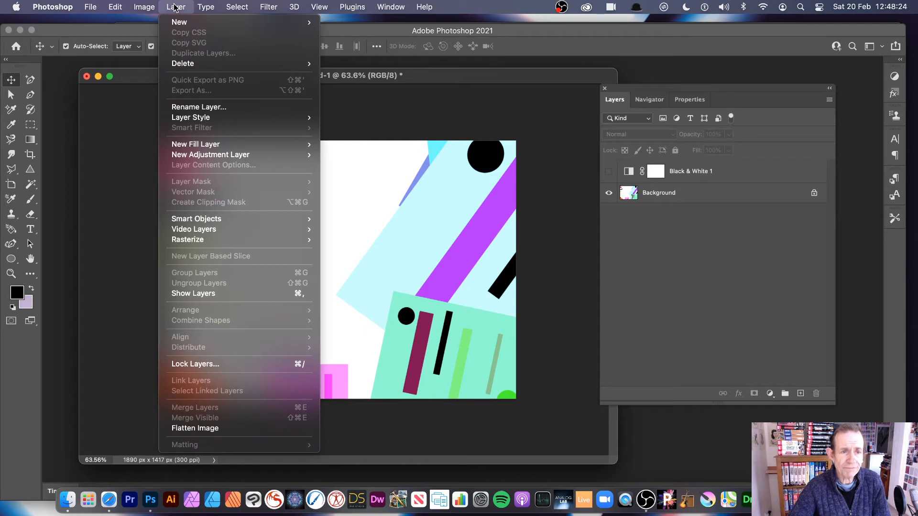
mouse_move(203, 144)
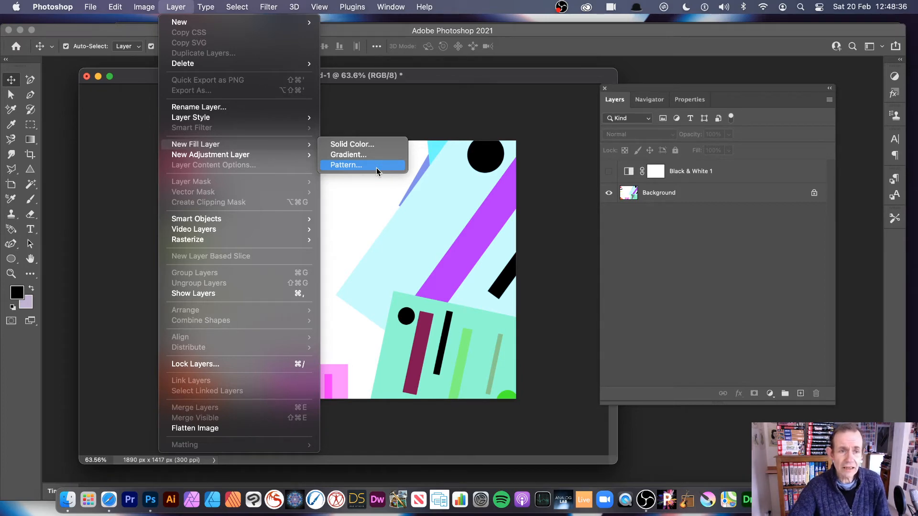
click(346, 166)
drag(591, 114, 466, 152)
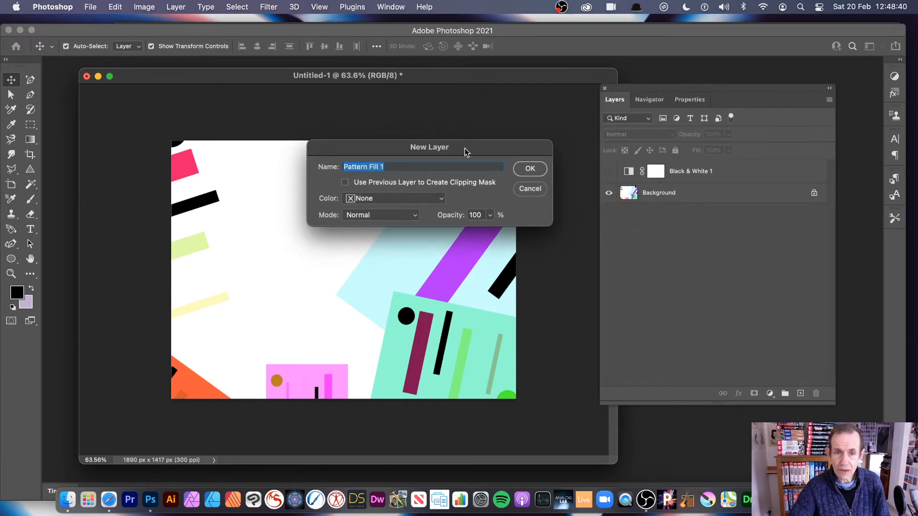
click(530, 169)
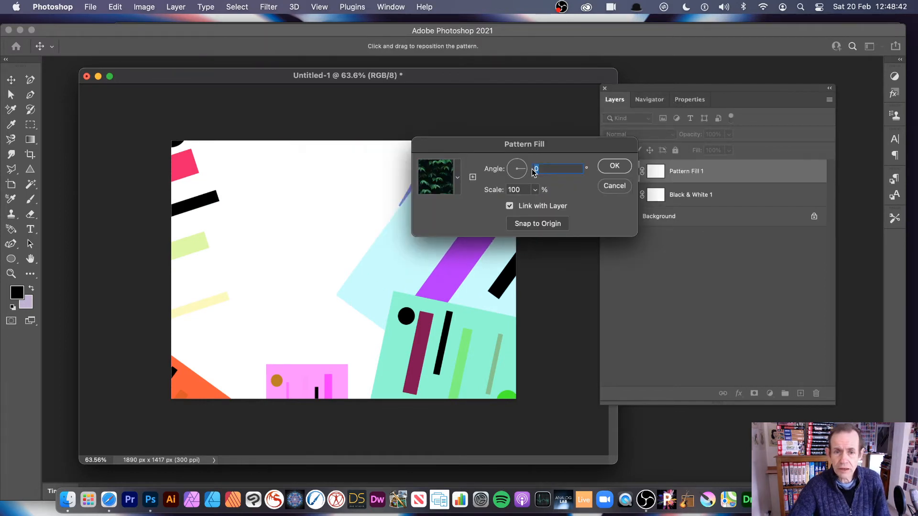
click(455, 178)
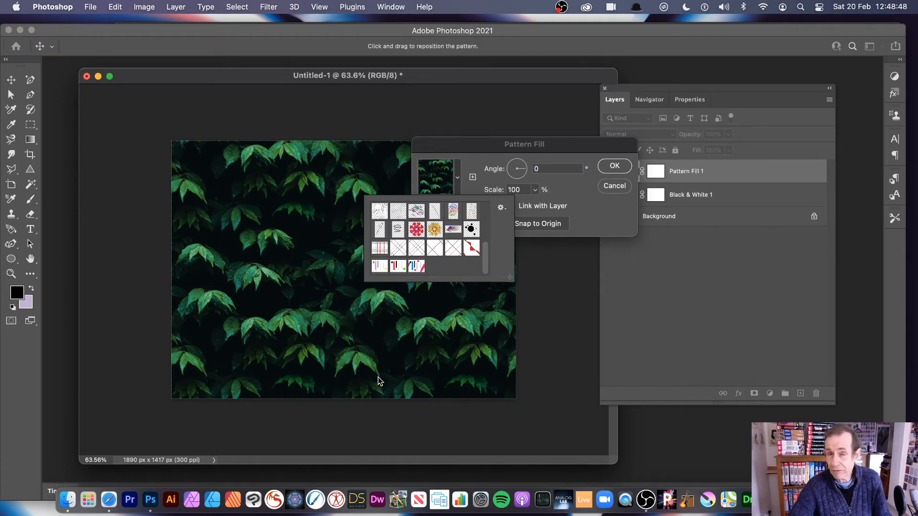
click(417, 267)
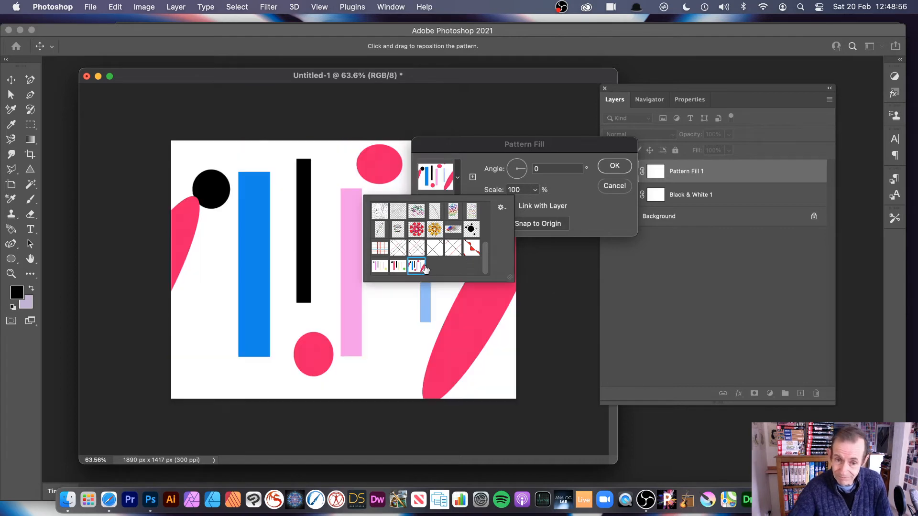
click(530, 224)
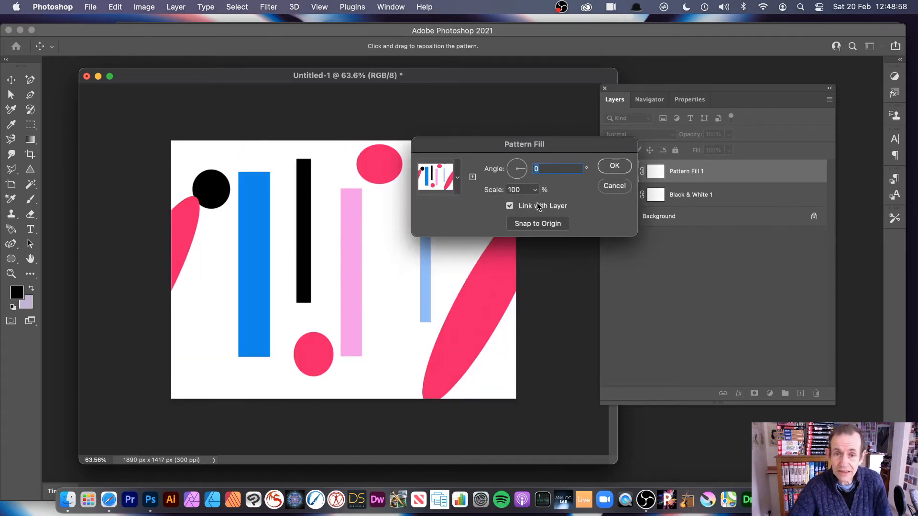
- Rotate the pattern fill to about -55.74°, scale it to 23%, and apply it
mouse_move(524, 168)
mouse_down()
mouse_move(521, 176)
mouse_move(526, 170)
mouse_up()
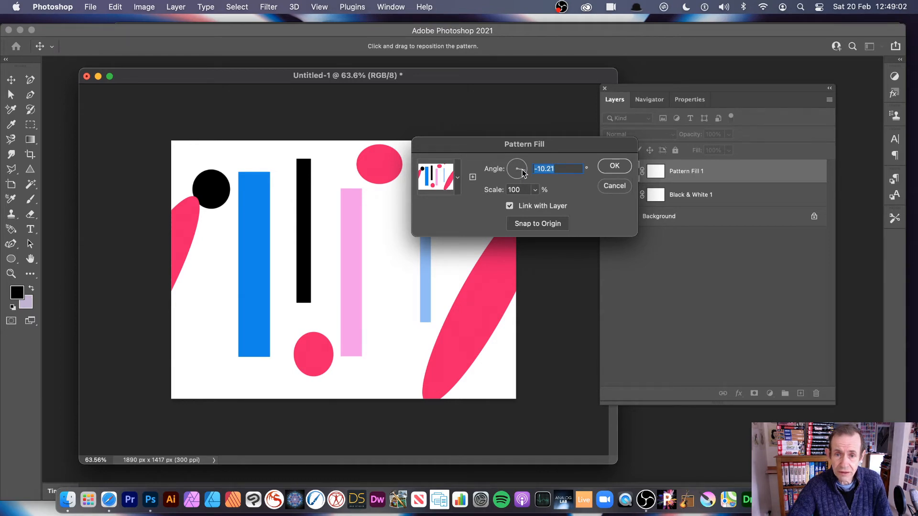
click(523, 177)
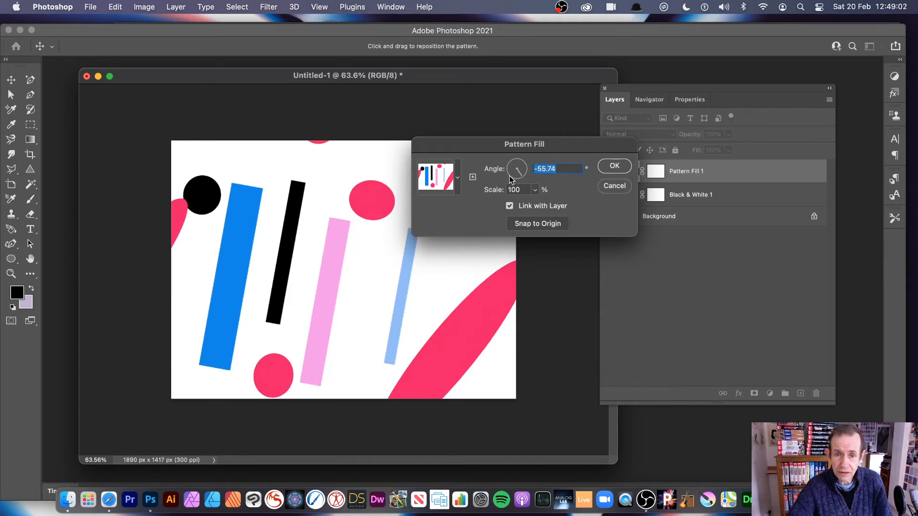
click(536, 191)
drag(534, 208, 531, 205)
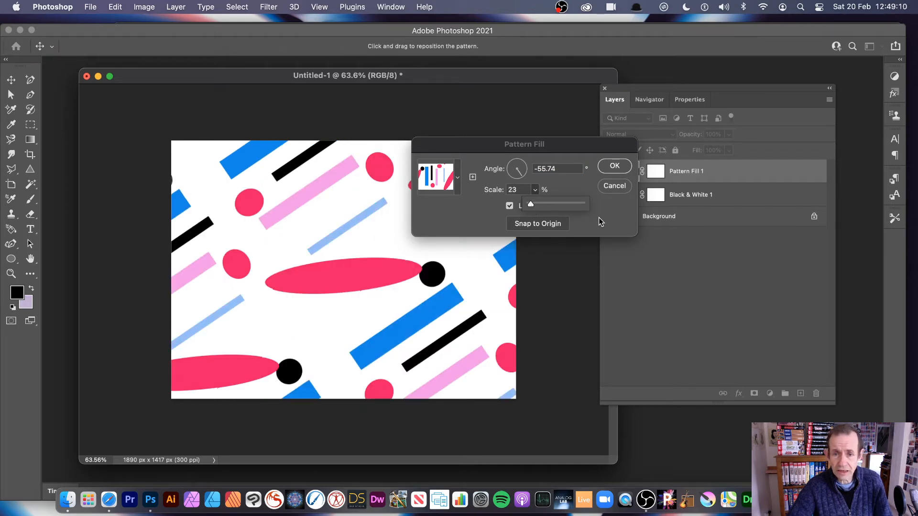
click(614, 165)
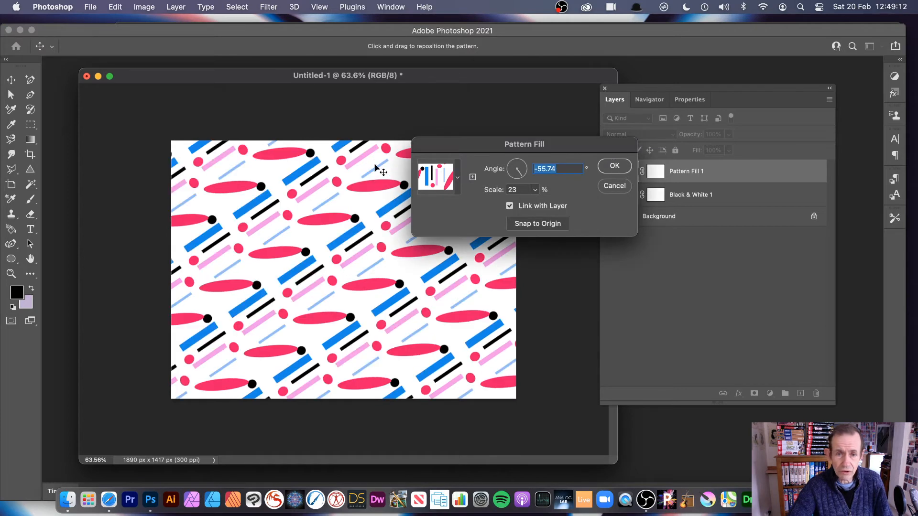
click(620, 166)
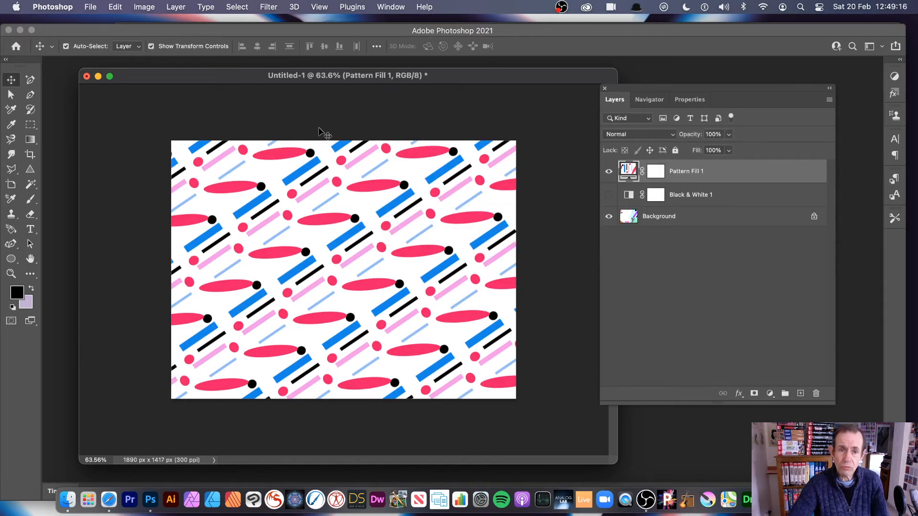
- Add an Invert adjustment layer above the pattern fill layer, with Normal mode and 100% opacity
click(692, 275)
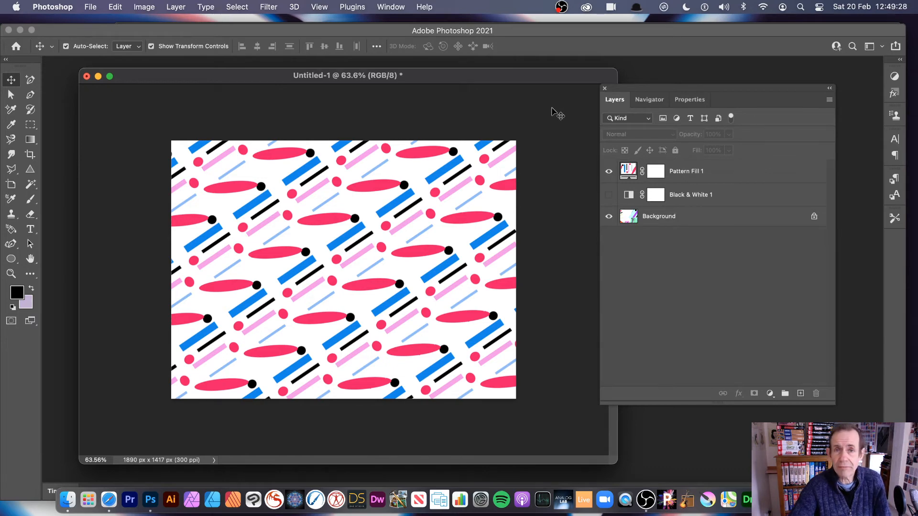
click(175, 7)
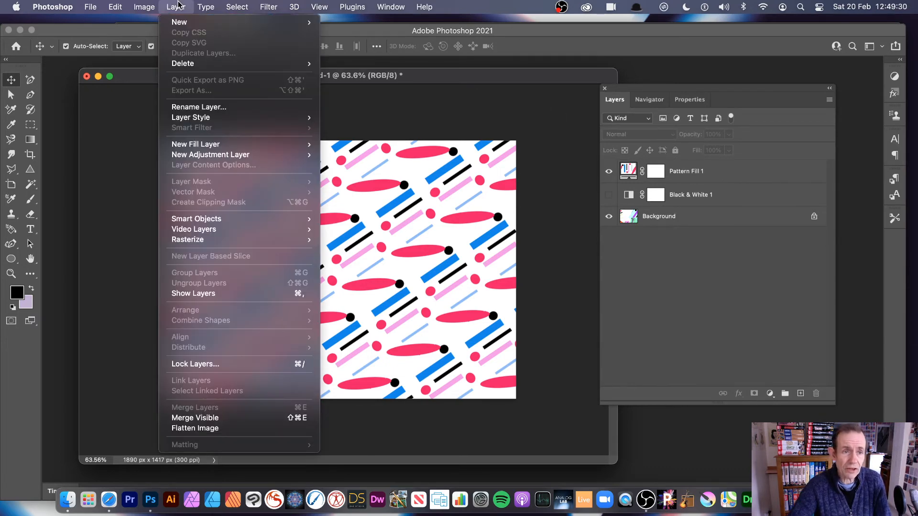
mouse_move(204, 158)
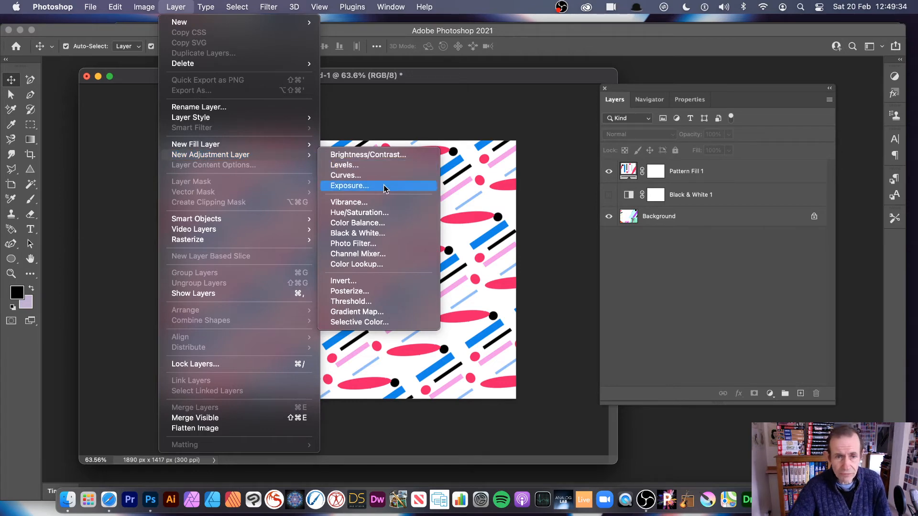
click(388, 280)
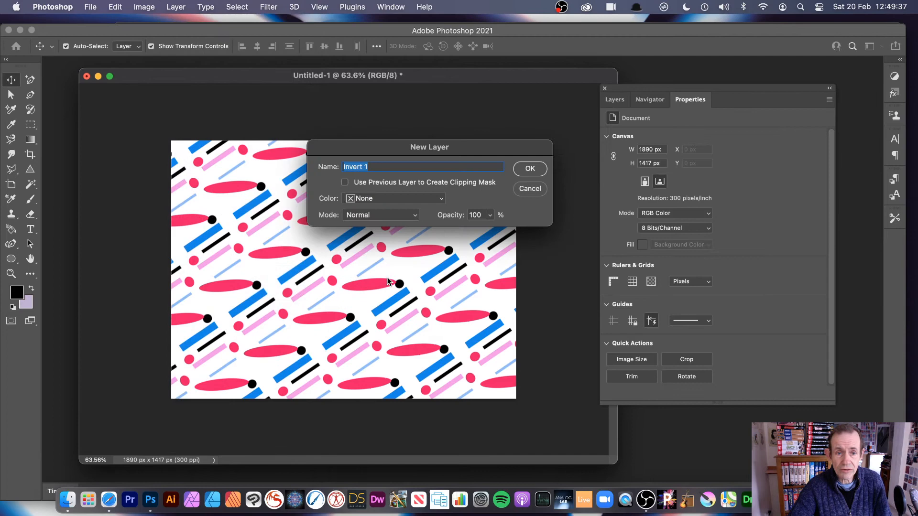
click(520, 168)
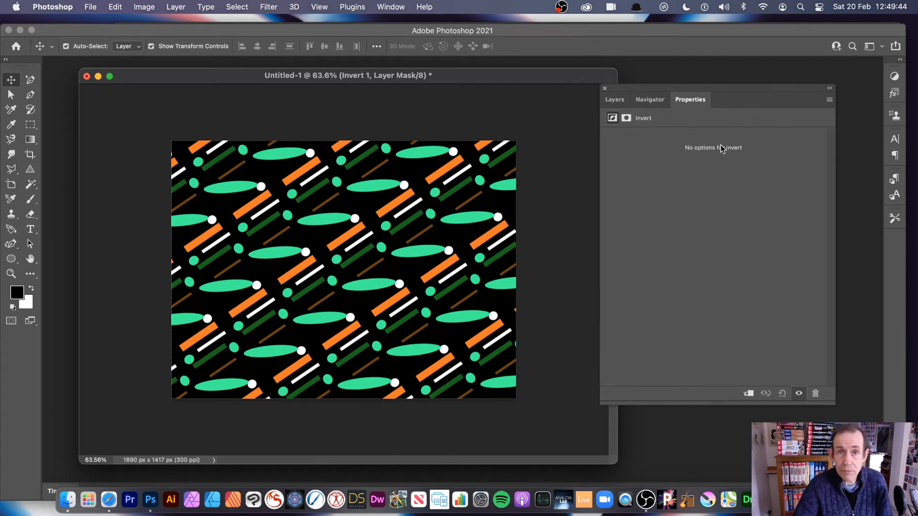
- Draw a diagonal linear gradient on the Invert 1 mask, running from black at the image's lower-right corner to white at its upper-left
click(615, 99)
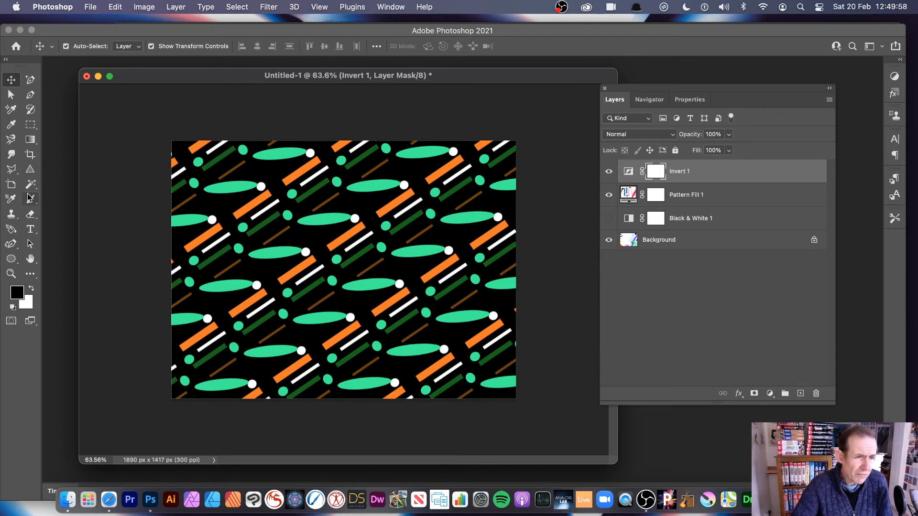
click(30, 139)
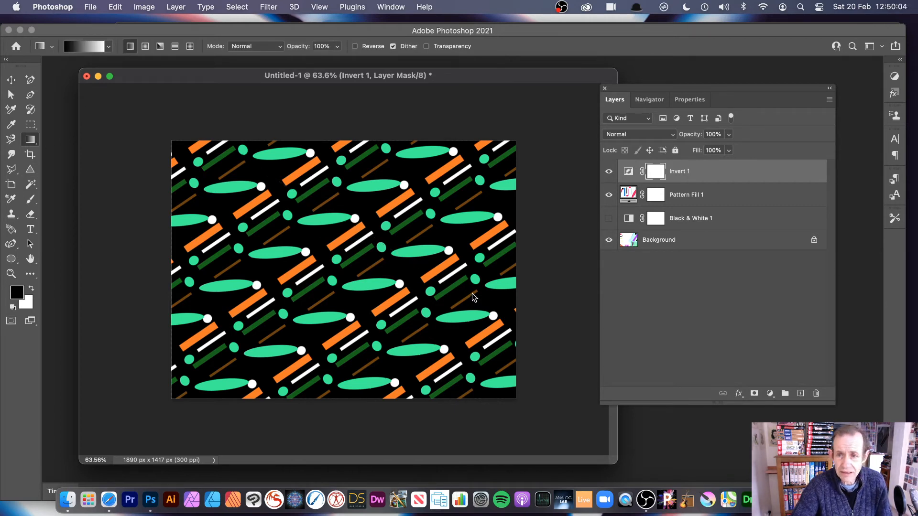
drag(475, 288, 284, 135)
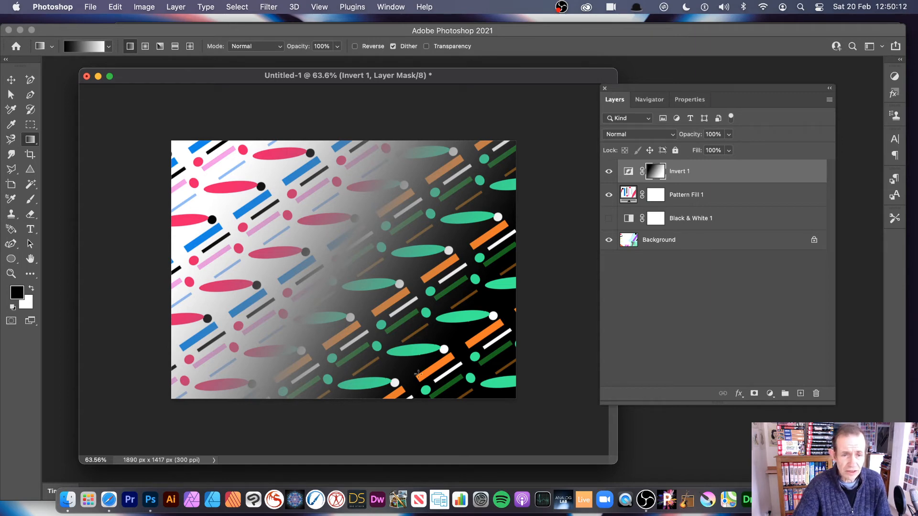
key(super+z)
drag(514, 384, 160, 134)
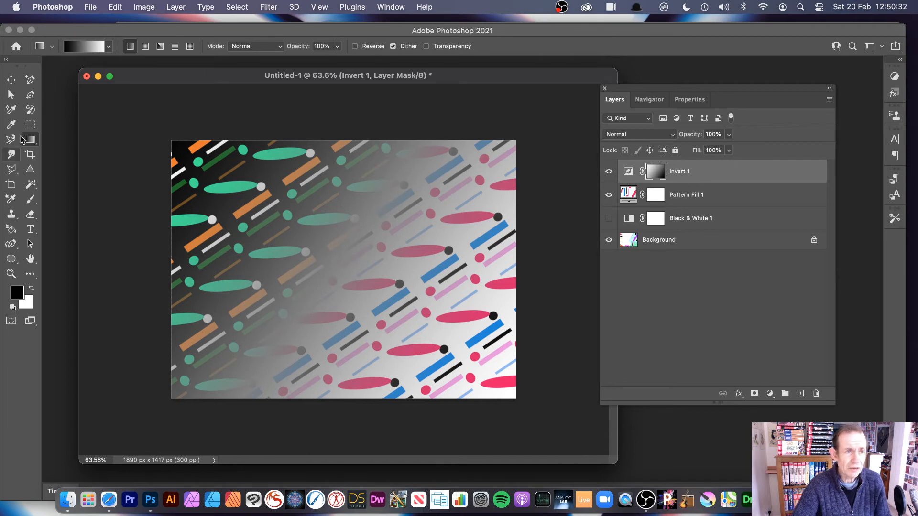
- Transform the Invert 1 layer's gradient mask to 60.69% width and 65.28% height, rotated 53.63°, and apply it
click(662, 299)
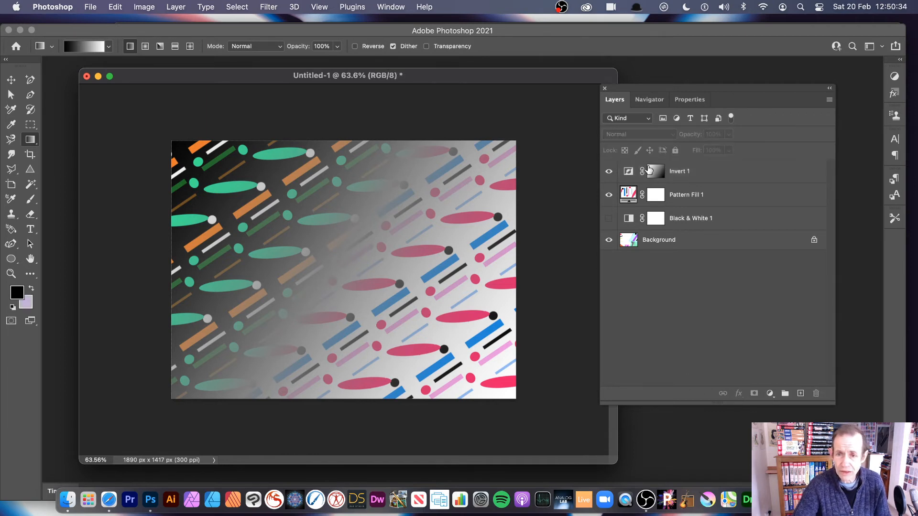
click(630, 172)
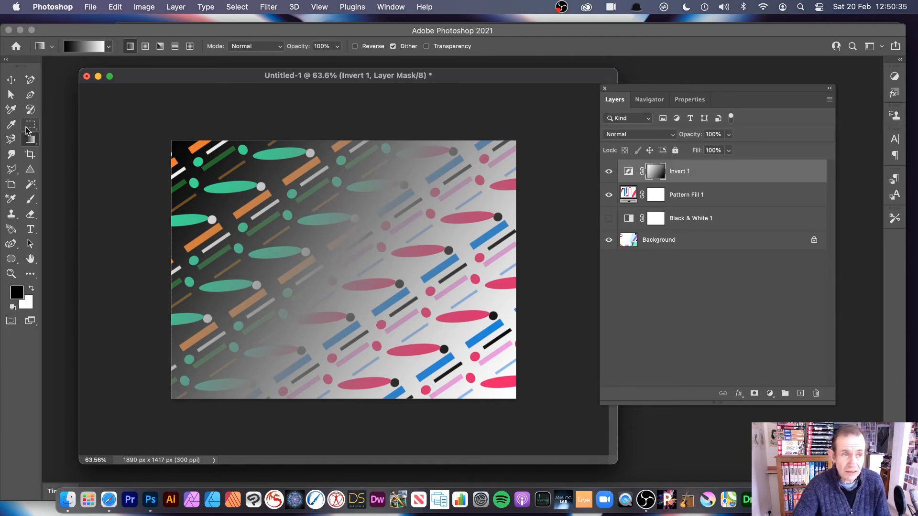
click(11, 80)
drag(173, 141, 310, 235)
drag(464, 314, 409, 252)
drag(470, 167, 497, 285)
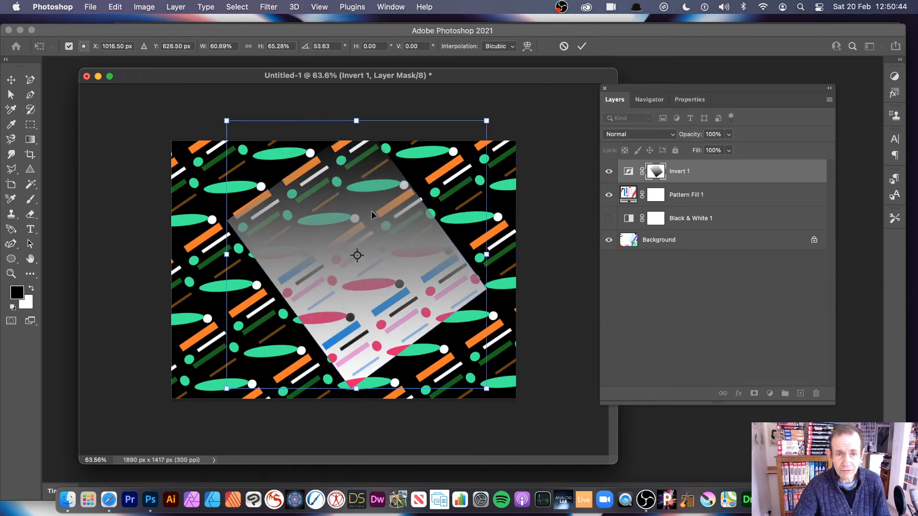
key(Return)
- Move the transformed Invert 1 mask so it partly overhangs the upper-left corner of the canvas
drag(376, 218, 350, 209)
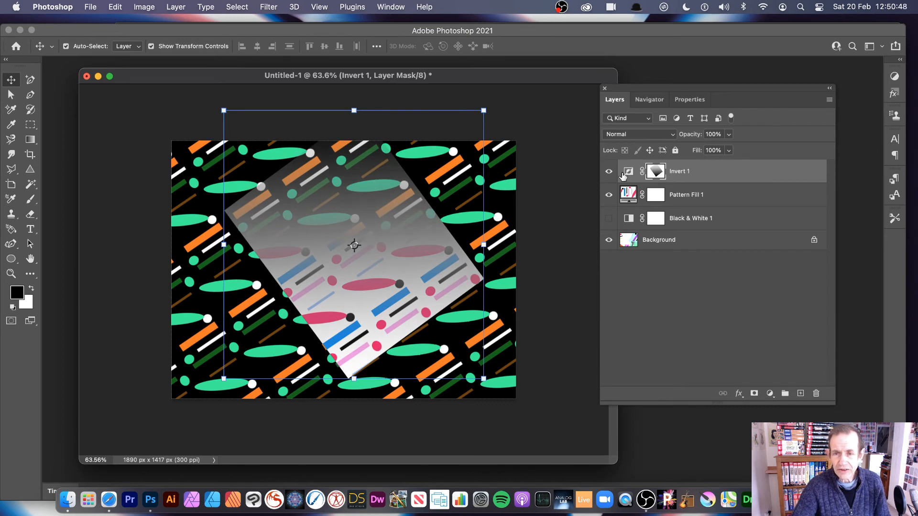
click(629, 173)
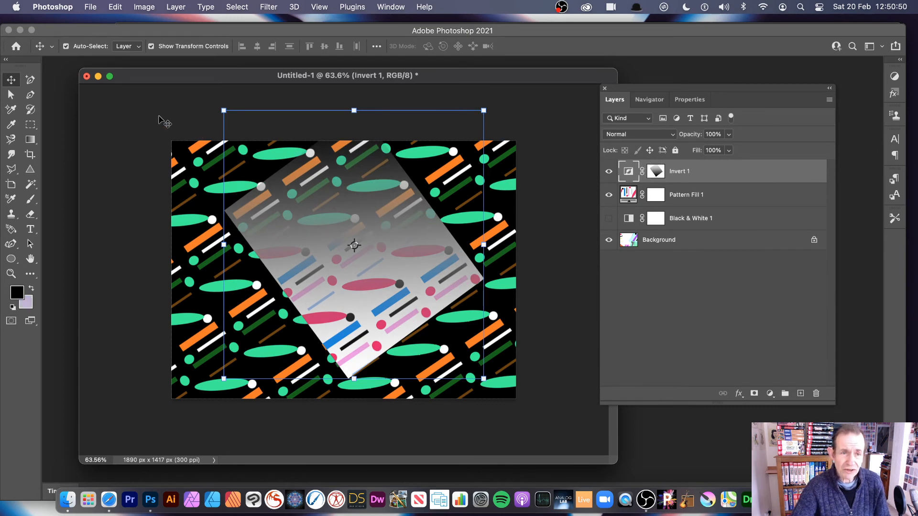
drag(300, 217, 177, 164)
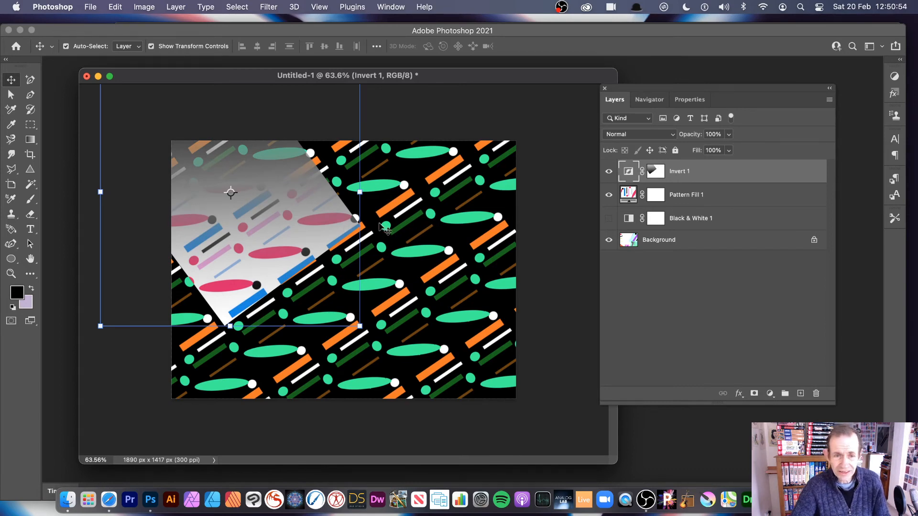
drag(359, 324, 606, 458)
drag(340, 274, 470, 199)
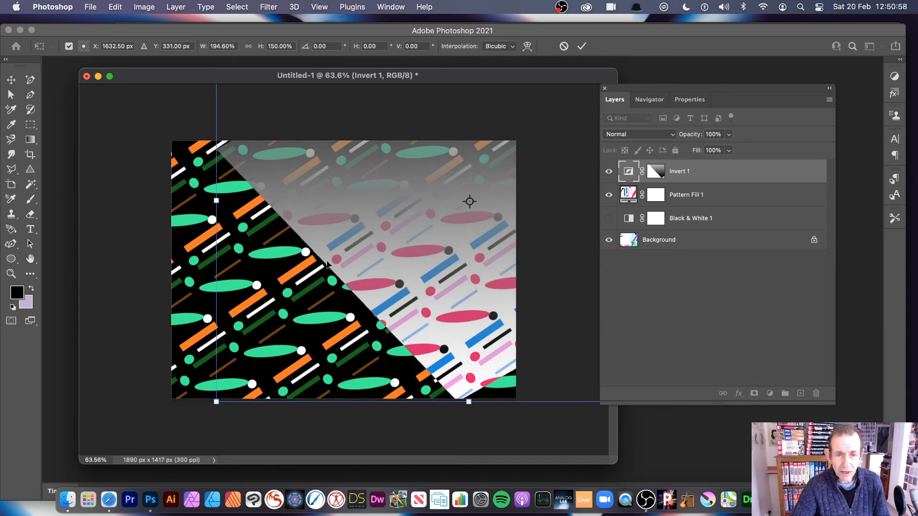
drag(357, 215, 390, 204)
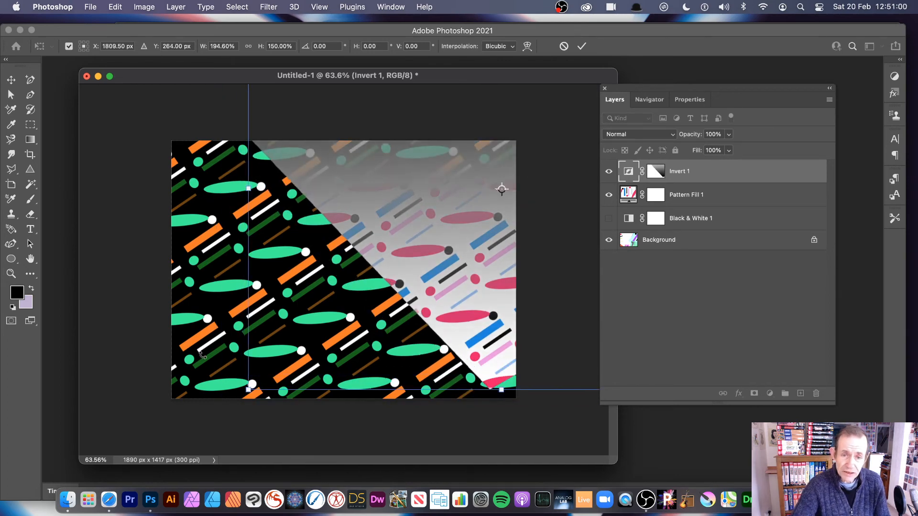
click(564, 46)
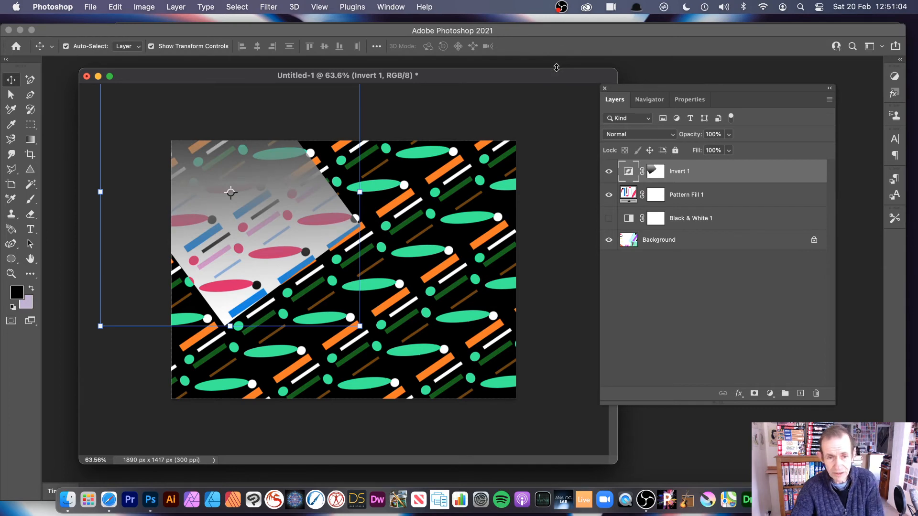
- Delete the Invert 1 adjustment layer and leave no layer selected
key(BackSpace)
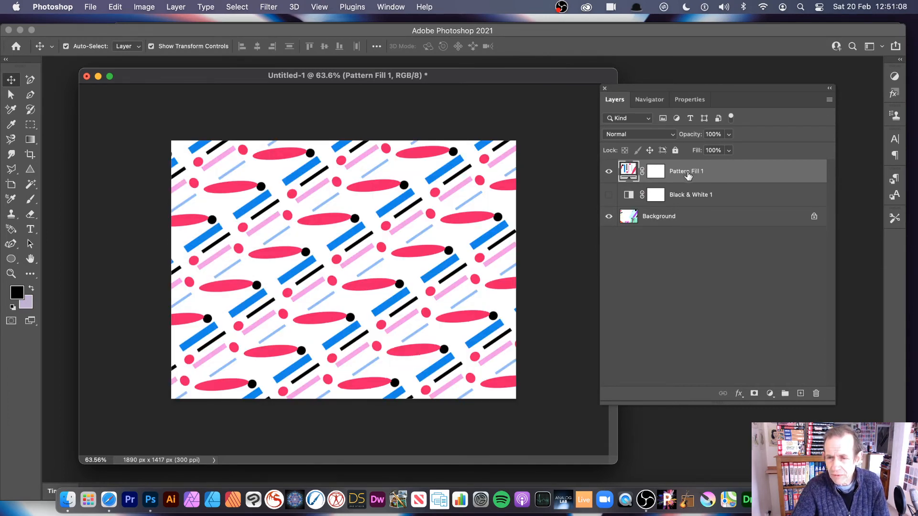
click(718, 271)
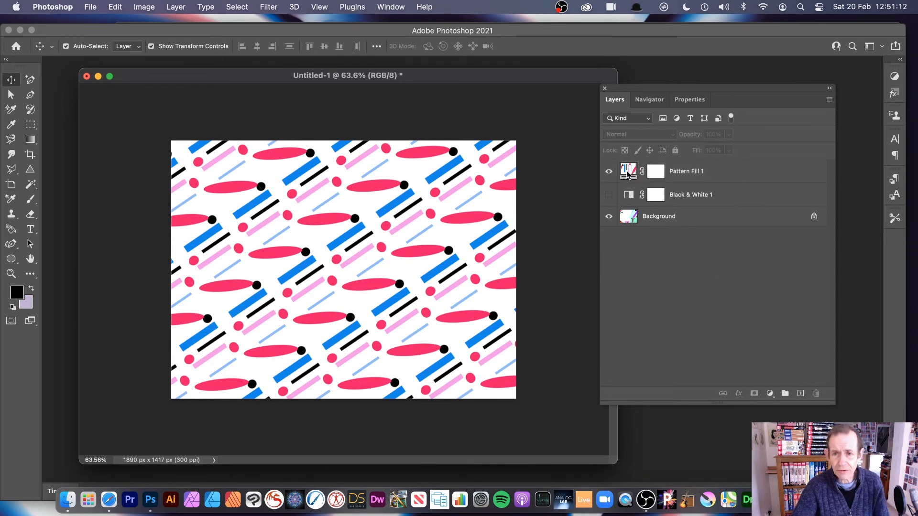
- Switch Pattern Fill 1 to the saved pattern of red, black and lime bars with black and green circles, and reposition it
double_click(628, 173)
drag(555, 152, 425, 155)
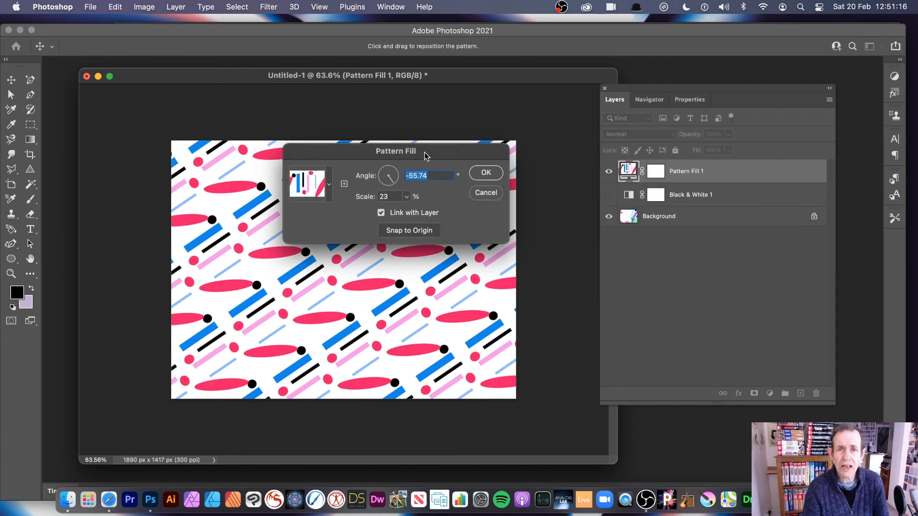
click(329, 186)
click(270, 273)
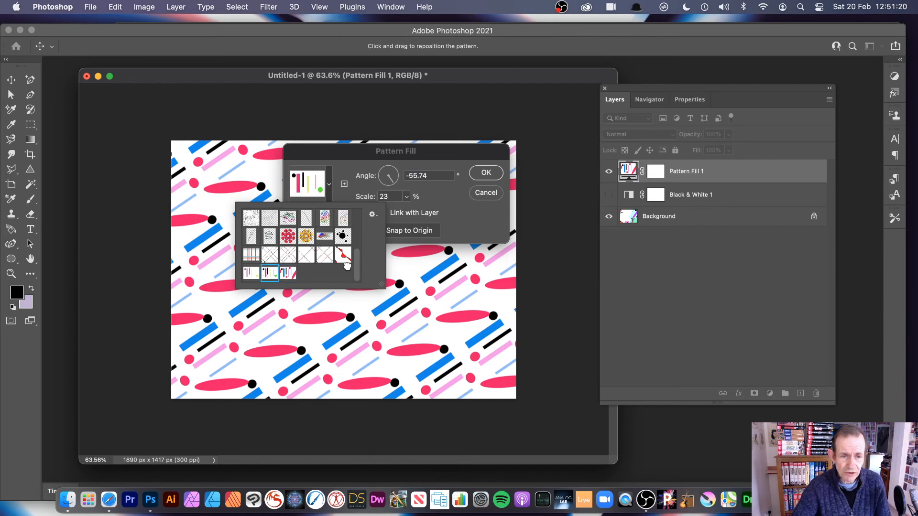
click(349, 157)
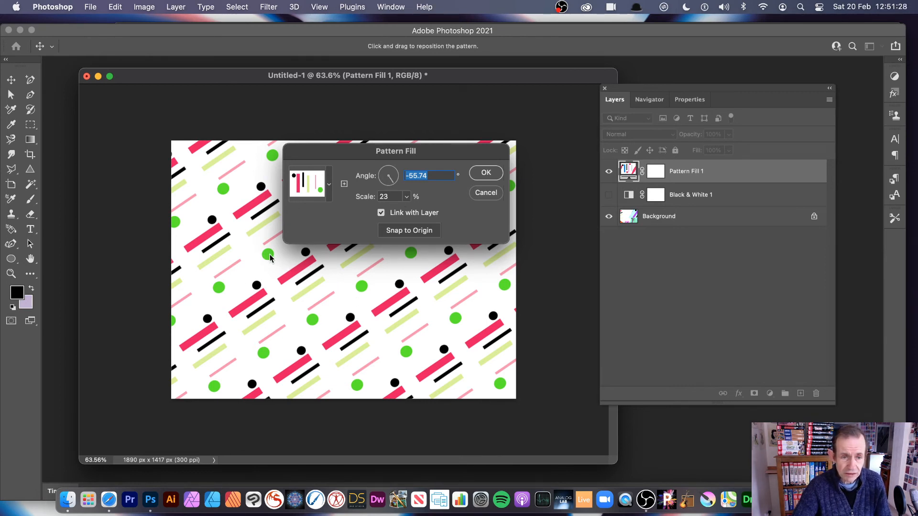
drag(270, 258, 407, 208)
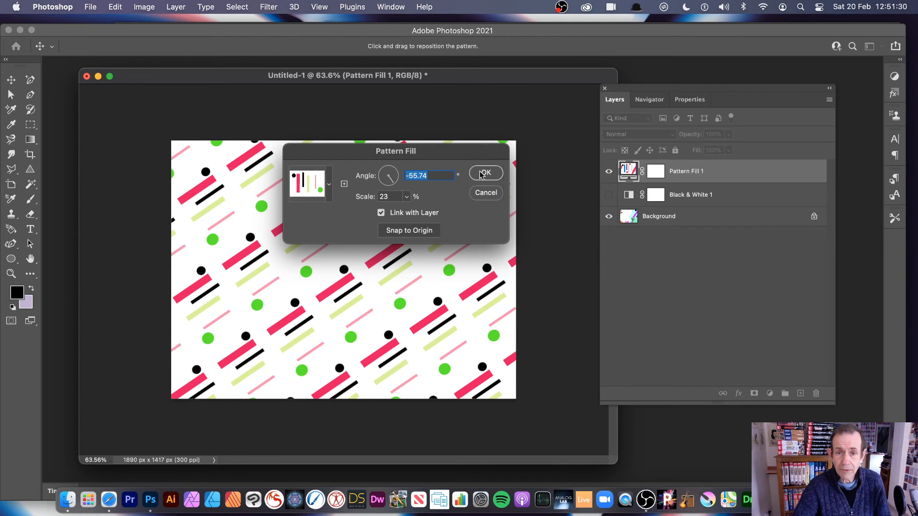
click(481, 175)
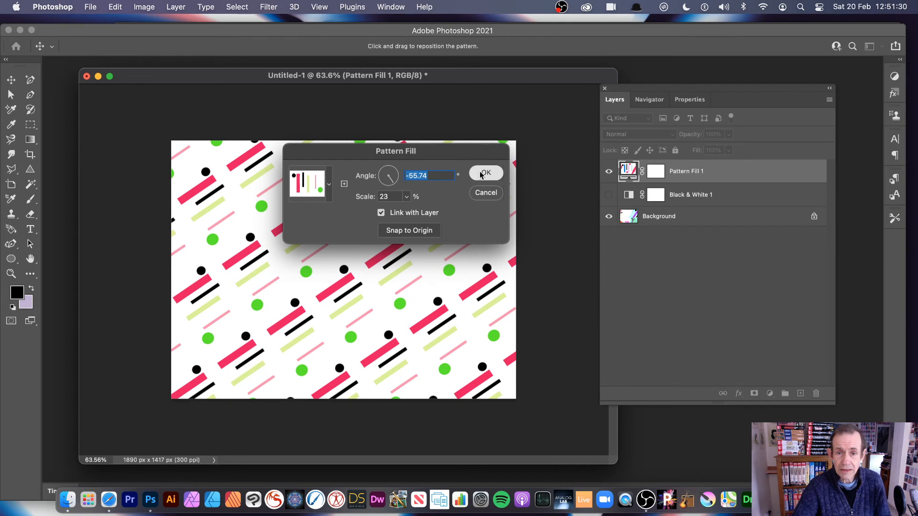
- Add a Hue/Saturation adjustment layer above the pattern fill in Normal mode at 100% opacity, and set its Hue to +118
click(687, 244)
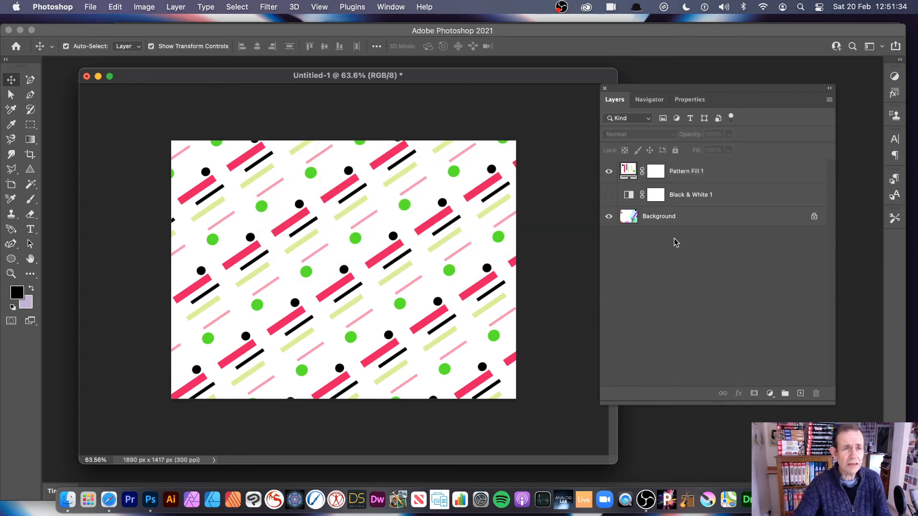
click(173, 8)
mouse_move(195, 159)
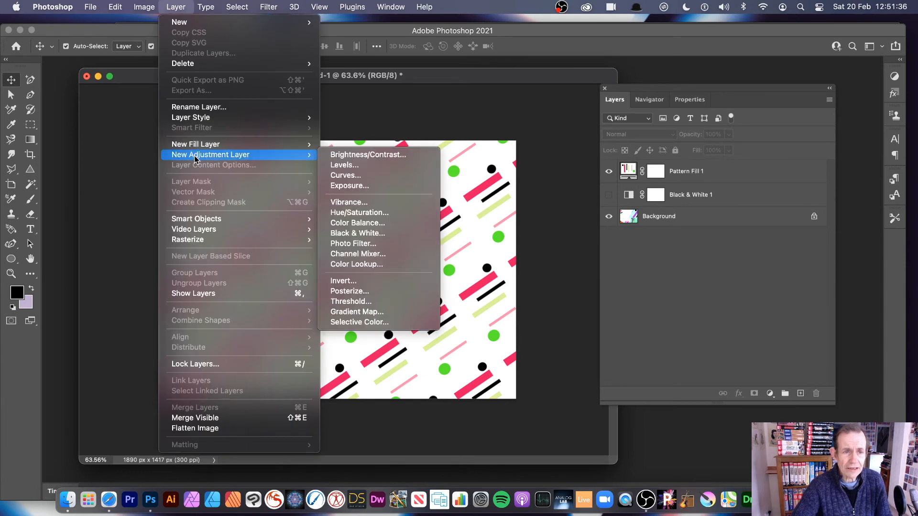
click(381, 214)
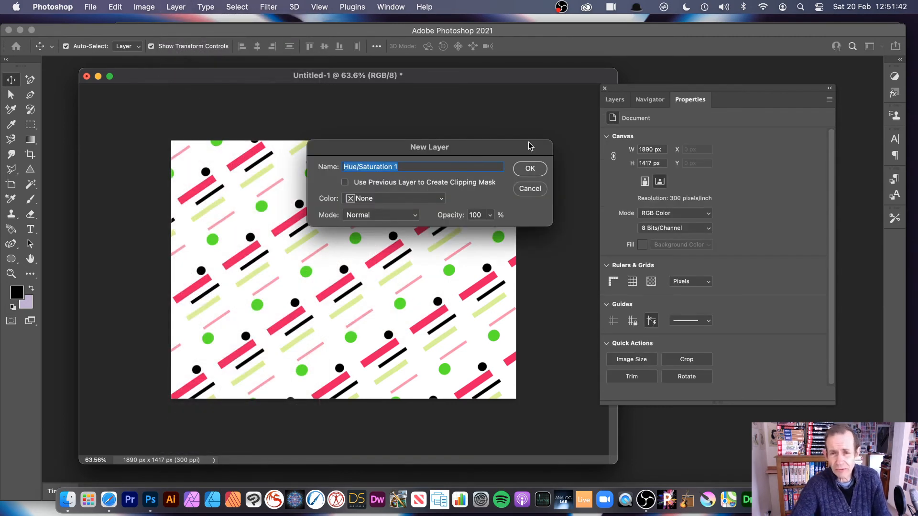
click(529, 169)
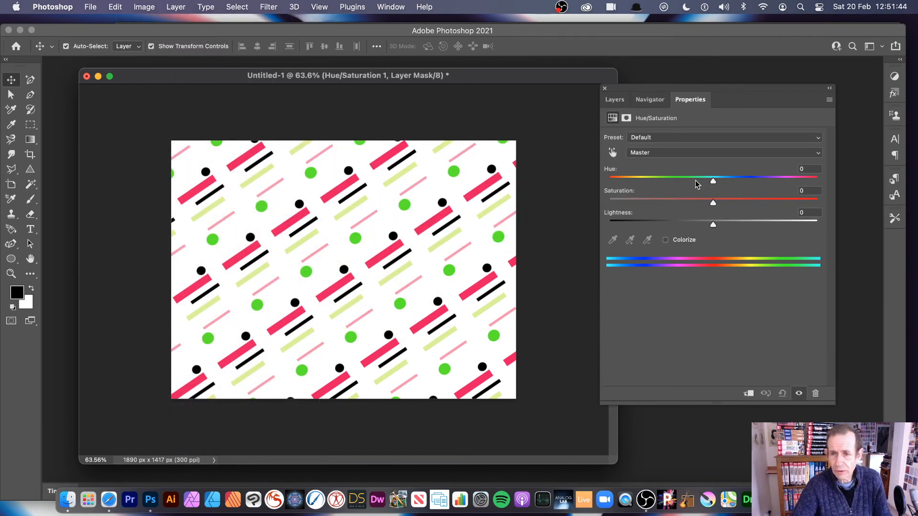
drag(697, 184, 793, 186)
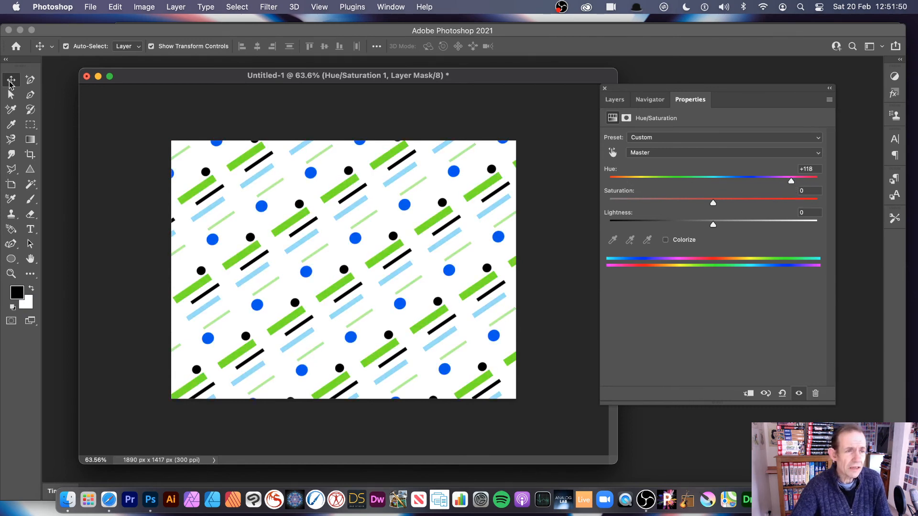
- Convert the Pattern Fill 1 layer to a smart object
click(354, 185)
click(615, 100)
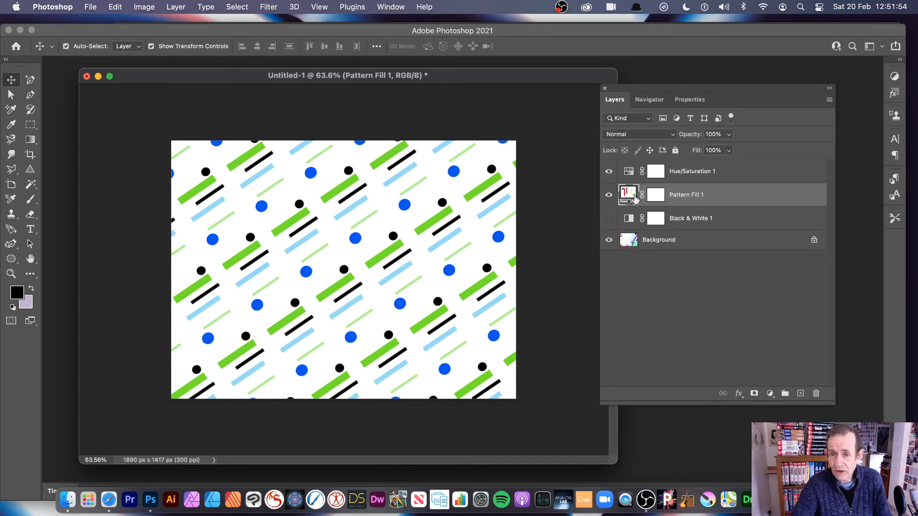
click(177, 6)
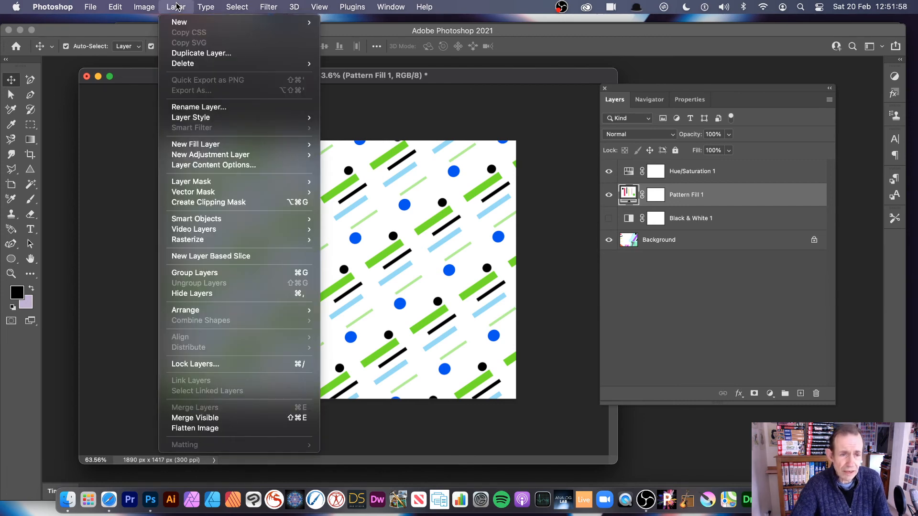
mouse_move(211, 221)
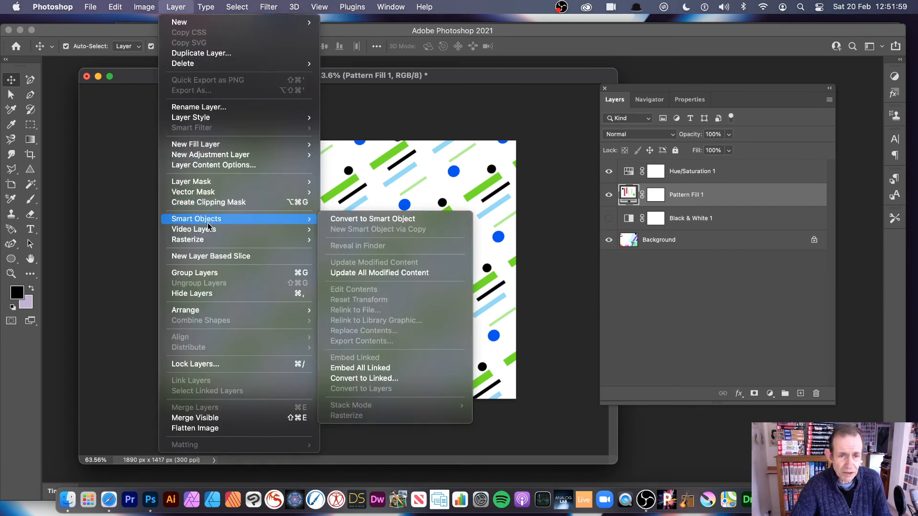
click(434, 223)
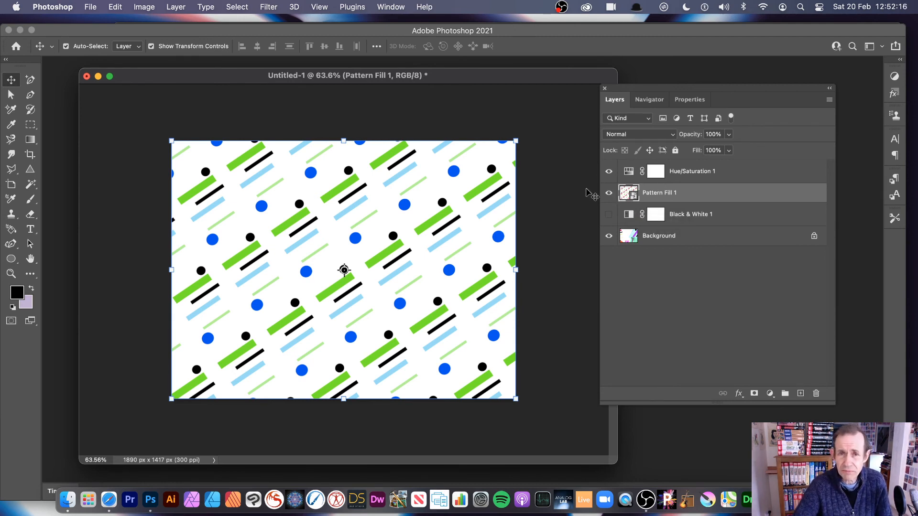
- Apply a Gaussian Blur smart filter with a 33.1-pixel radius to the Pattern Fill 1 smart object
click(275, 7)
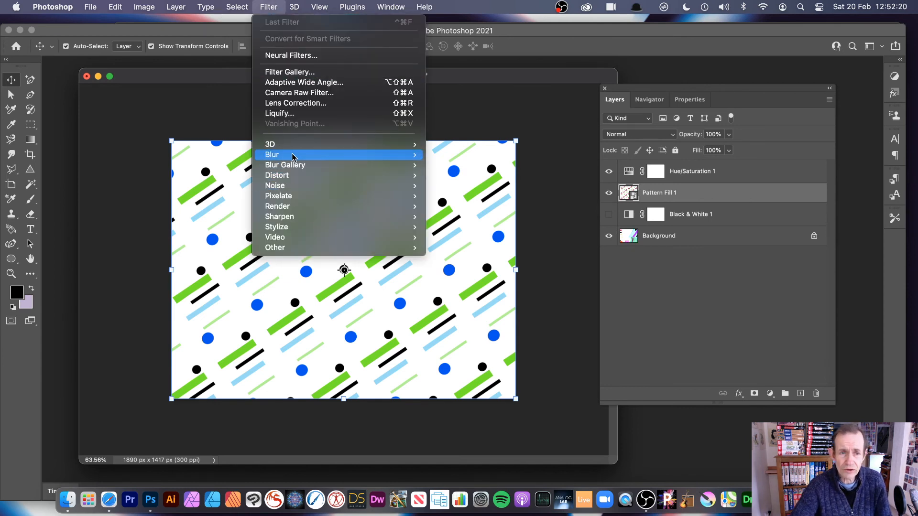
mouse_move(293, 156)
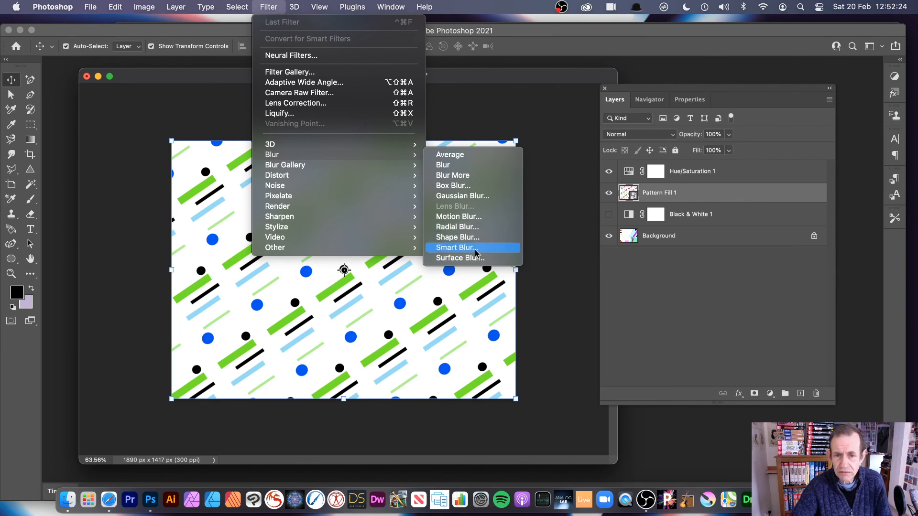
click(463, 196)
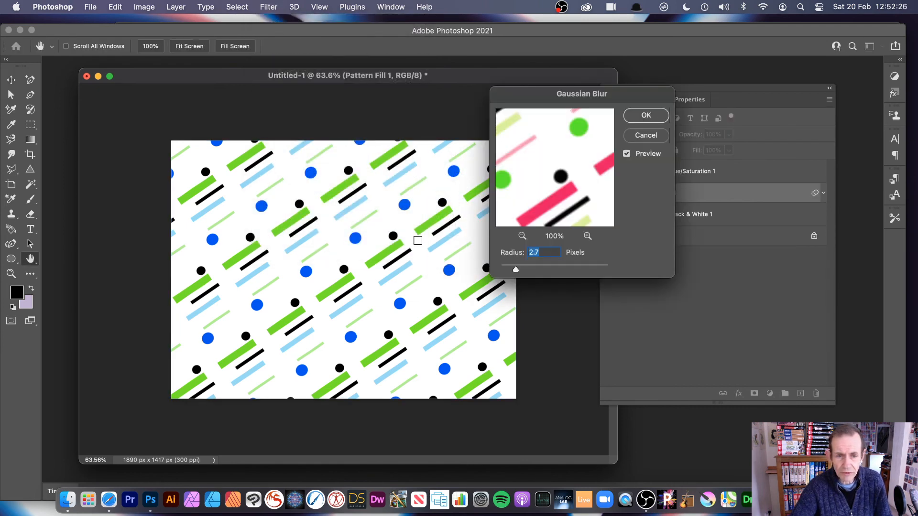
drag(515, 269, 553, 270)
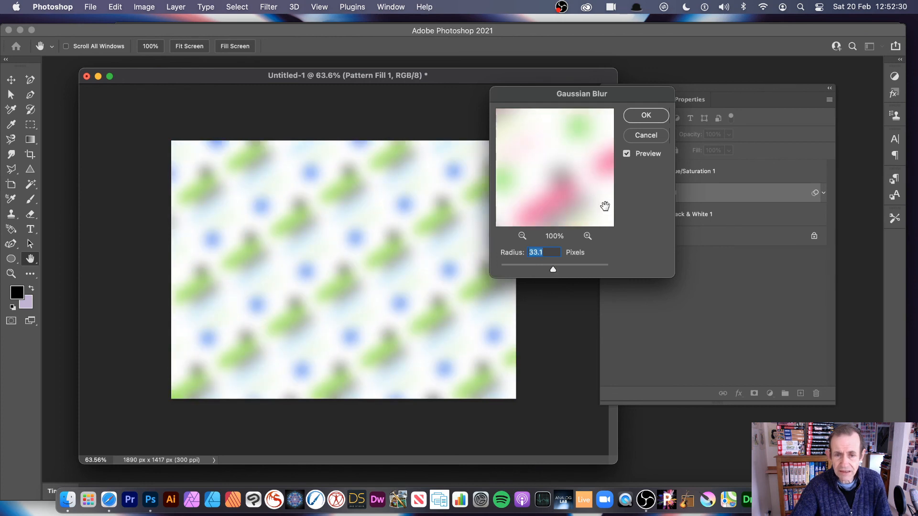
click(648, 116)
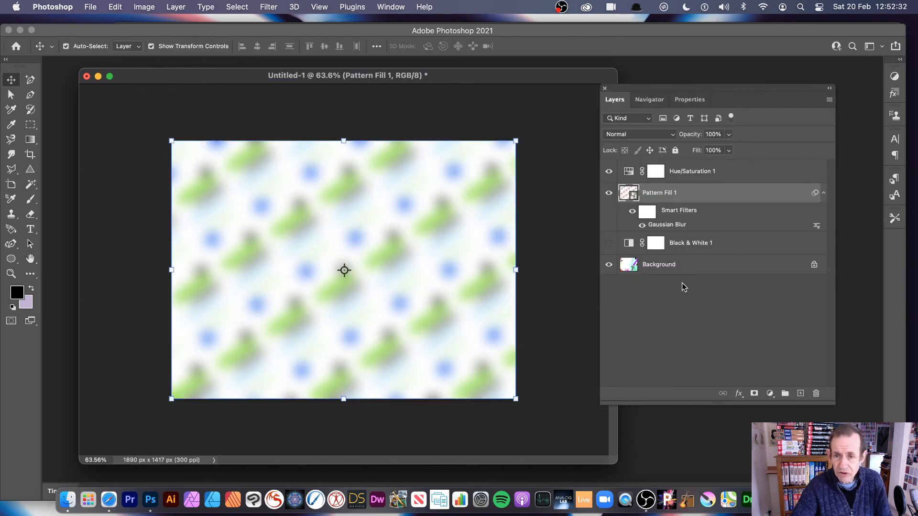
- Set the Hue/Saturation 1 layer's Hue to -41 and Saturation to +54
click(682, 283)
click(630, 174)
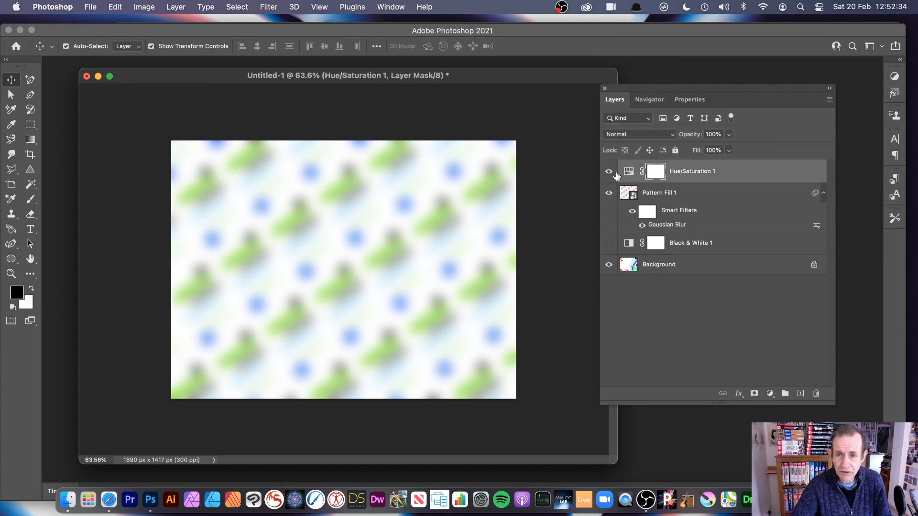
click(692, 99)
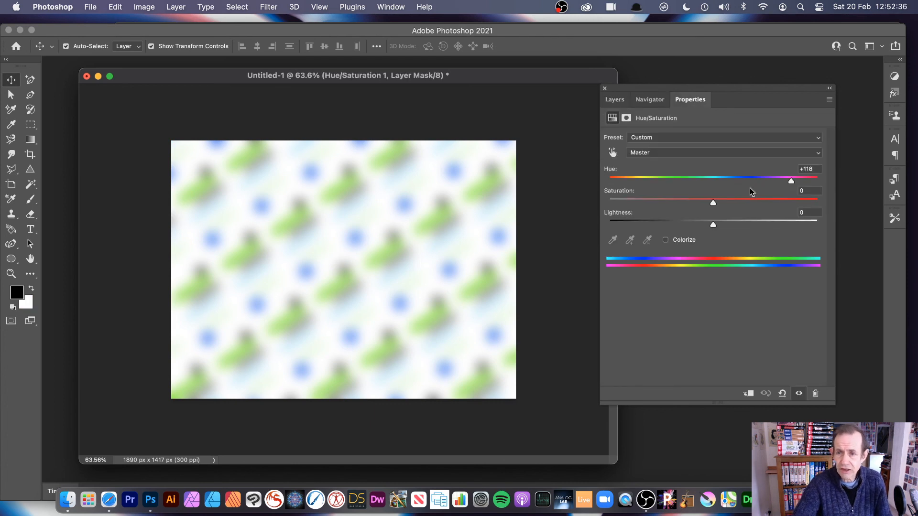
drag(712, 179, 670, 179)
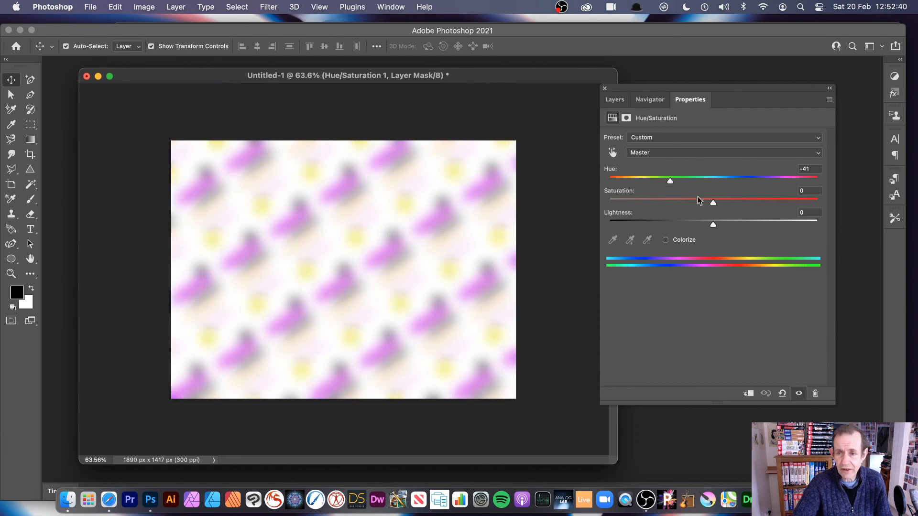
drag(713, 203, 769, 202)
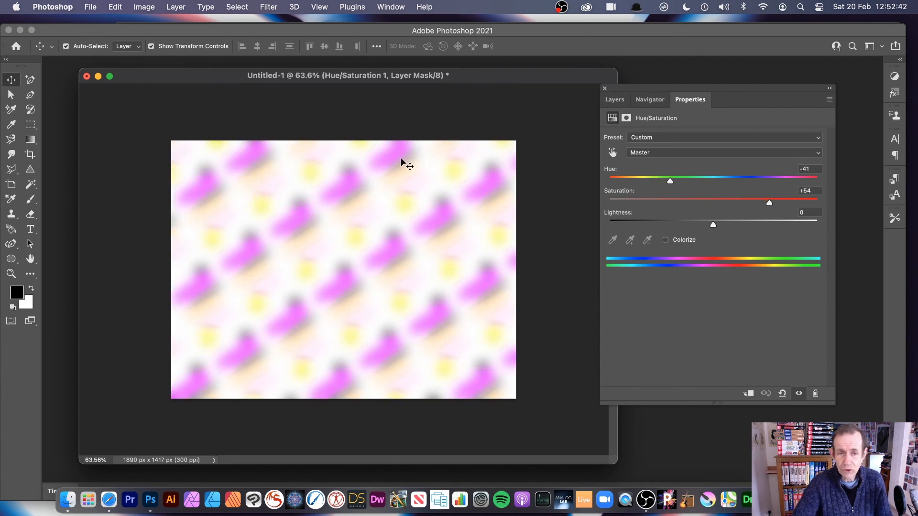